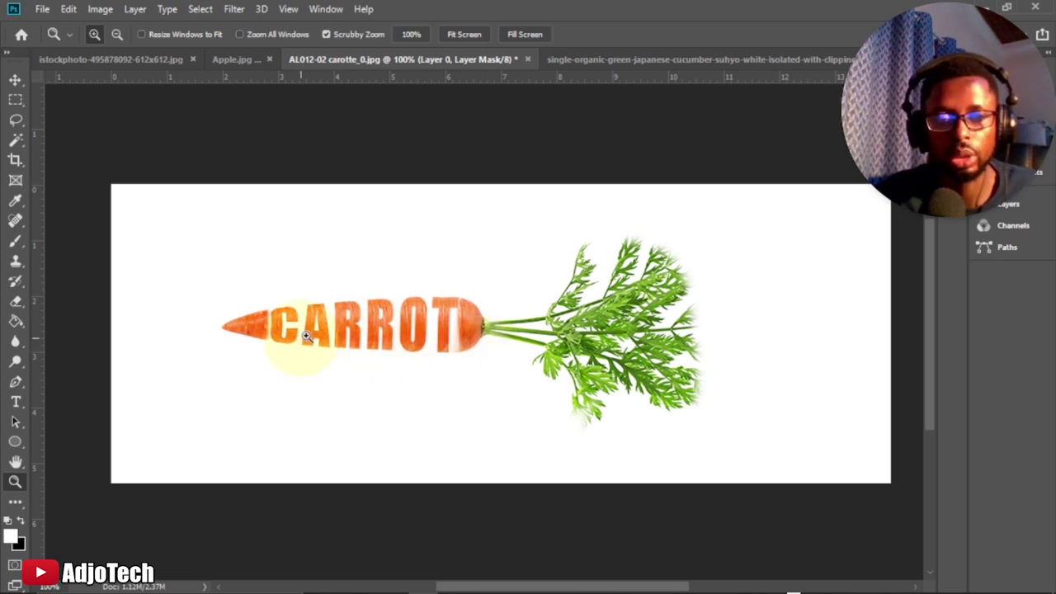
Review the finished CUCUMBER and CARROT examples, then close both without saving
click(685, 59)
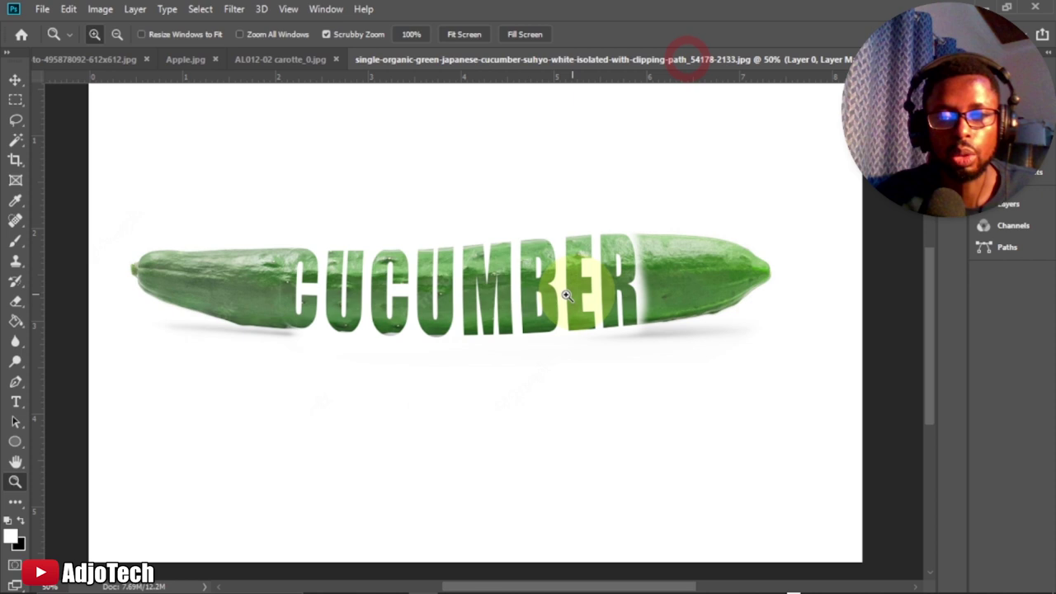
click(288, 62)
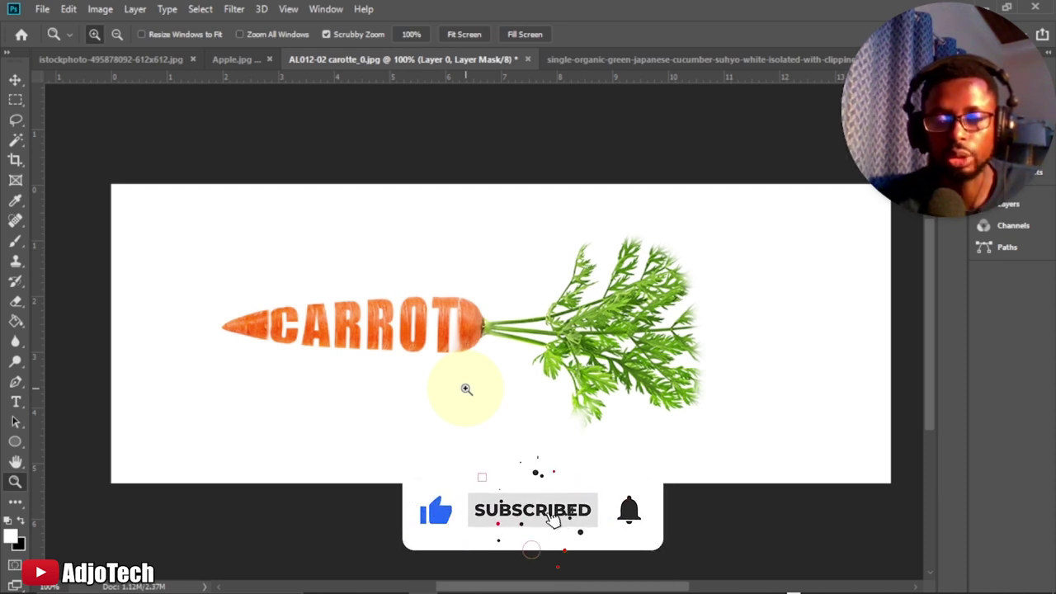
click(636, 58)
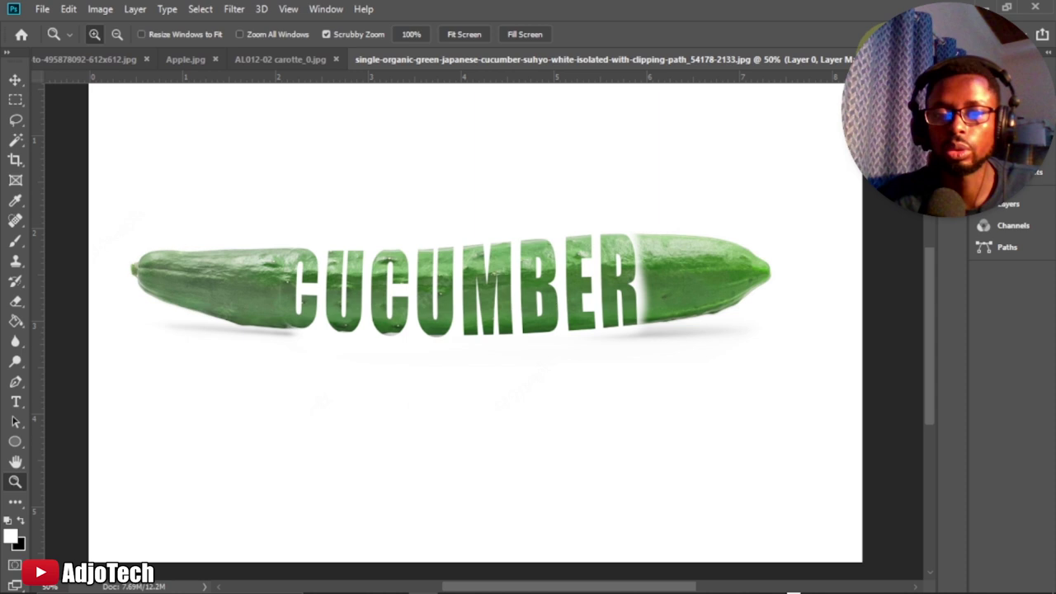
key(ctrl+w)
click(521, 230)
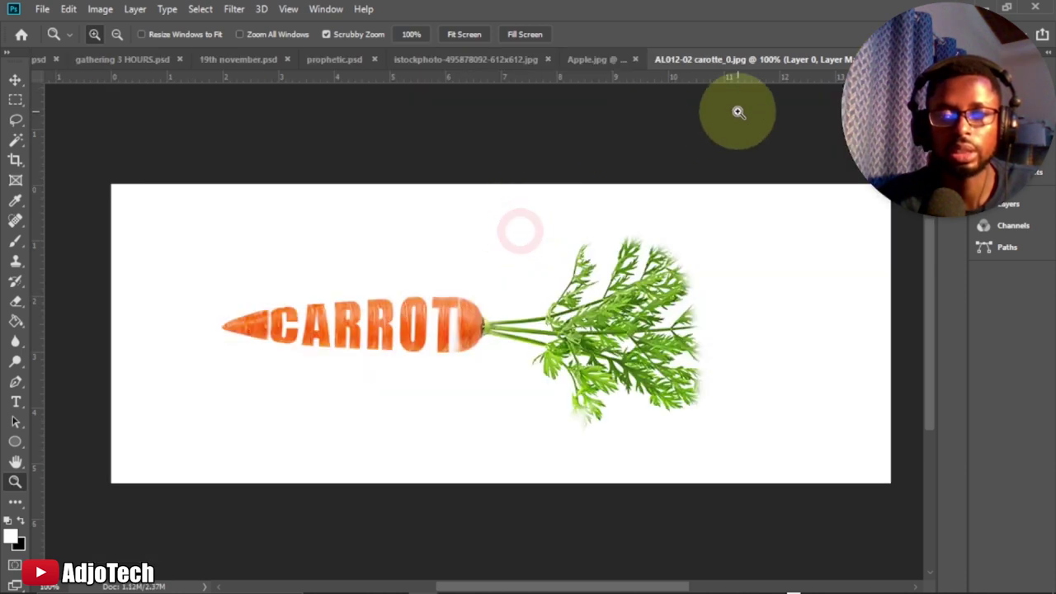
key(ctrl+w)
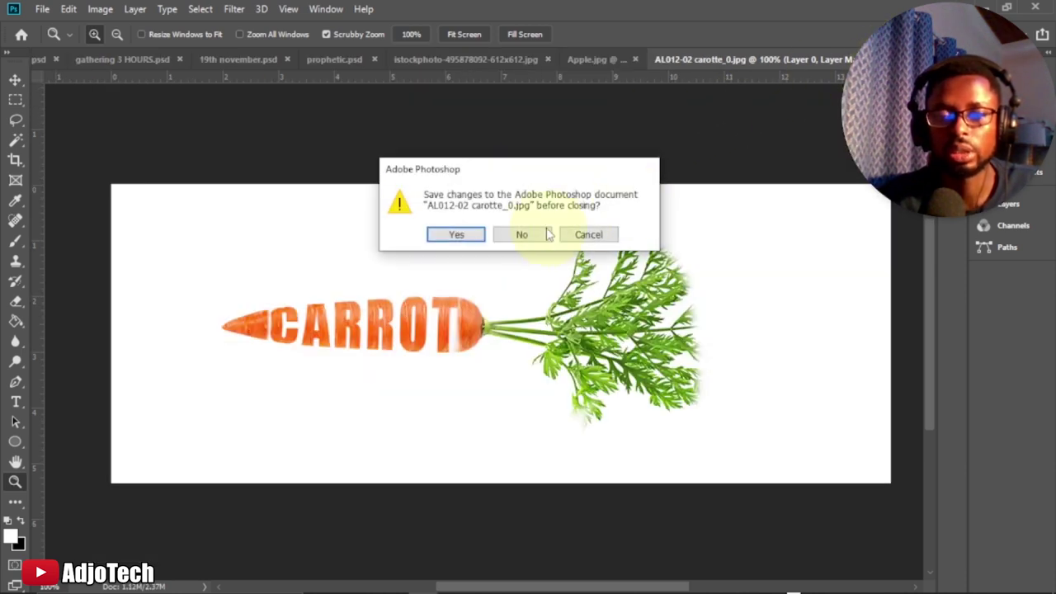
click(522, 232)
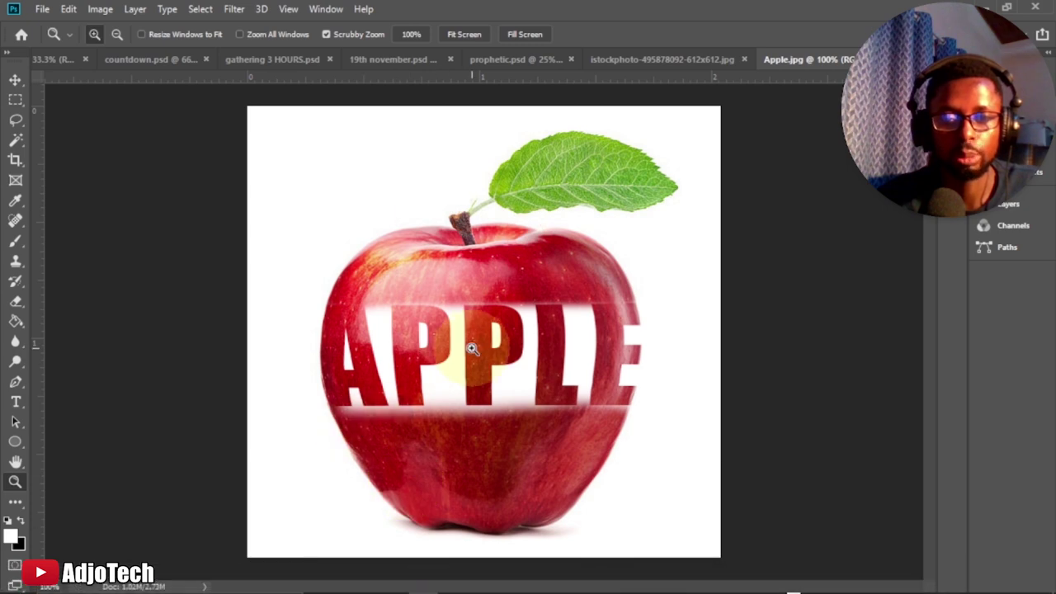
Drag the plain cucumber photo from the Downloads folder into Photoshop
mouse_move(392, 584)
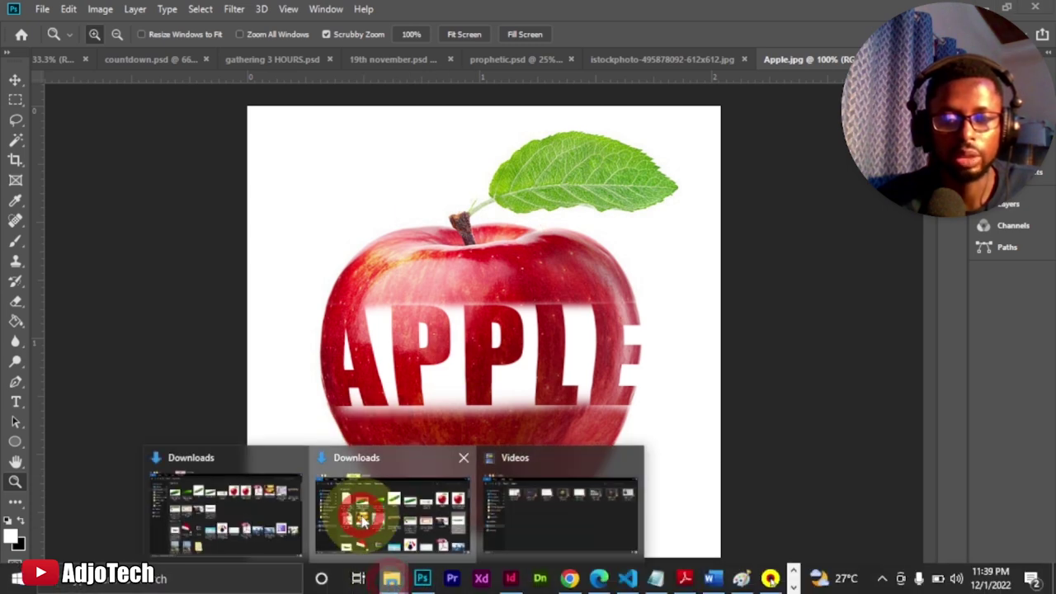
click(354, 504)
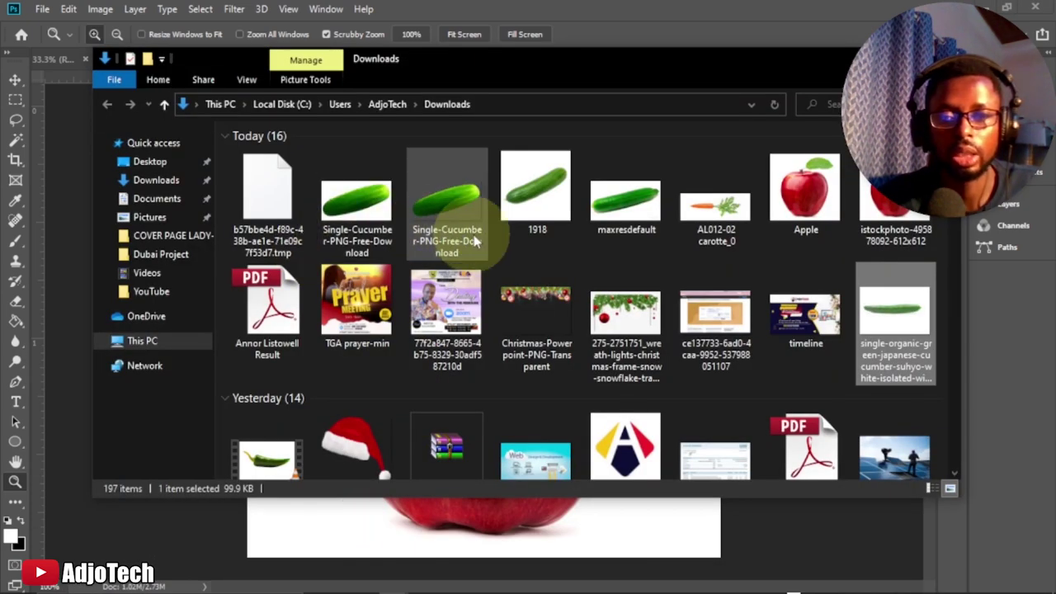
drag(874, 309, 864, 40)
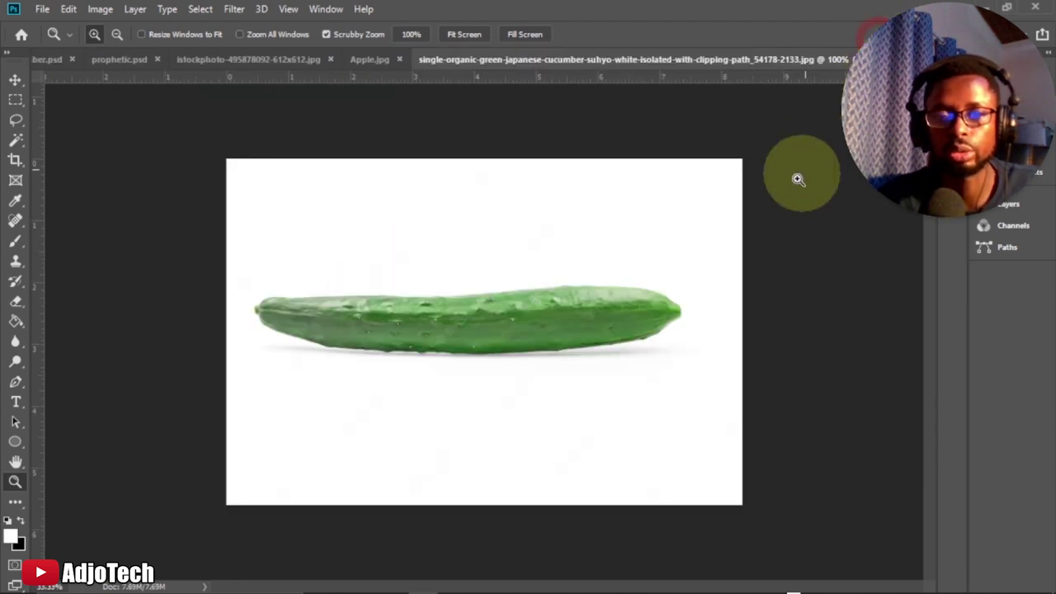
Zoom in and type CUCUMBER in black Impact at 58.7 pt across the cucumber
click(496, 322)
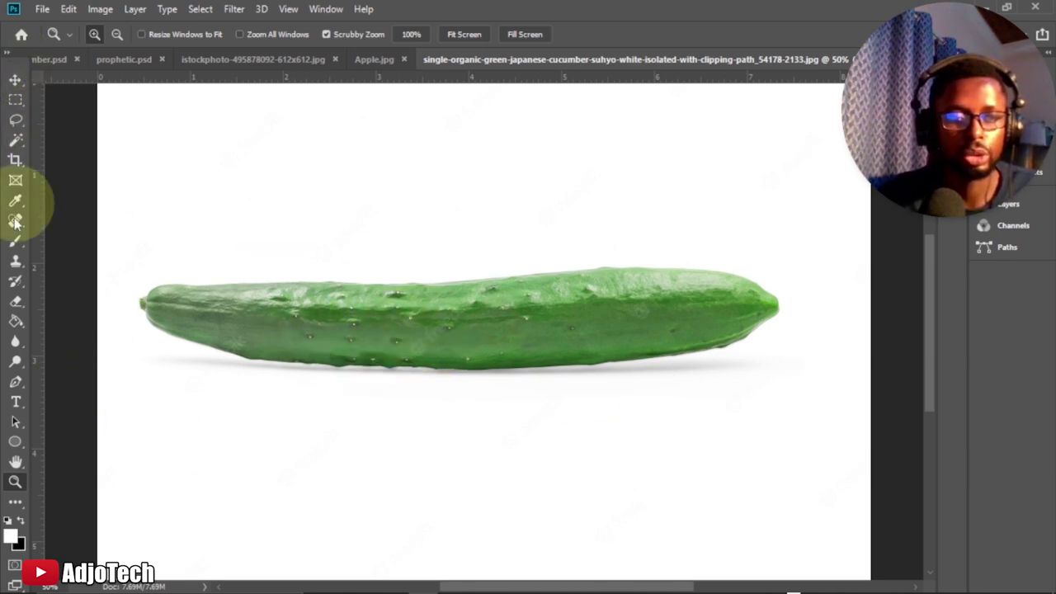
click(15, 401)
click(339, 321)
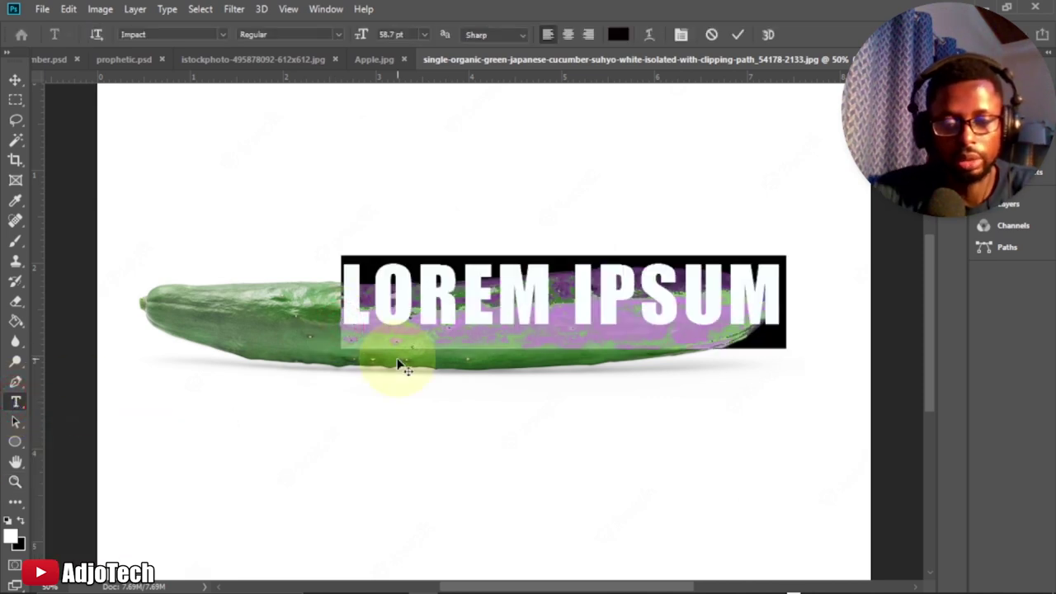
text(CUCUMBER)
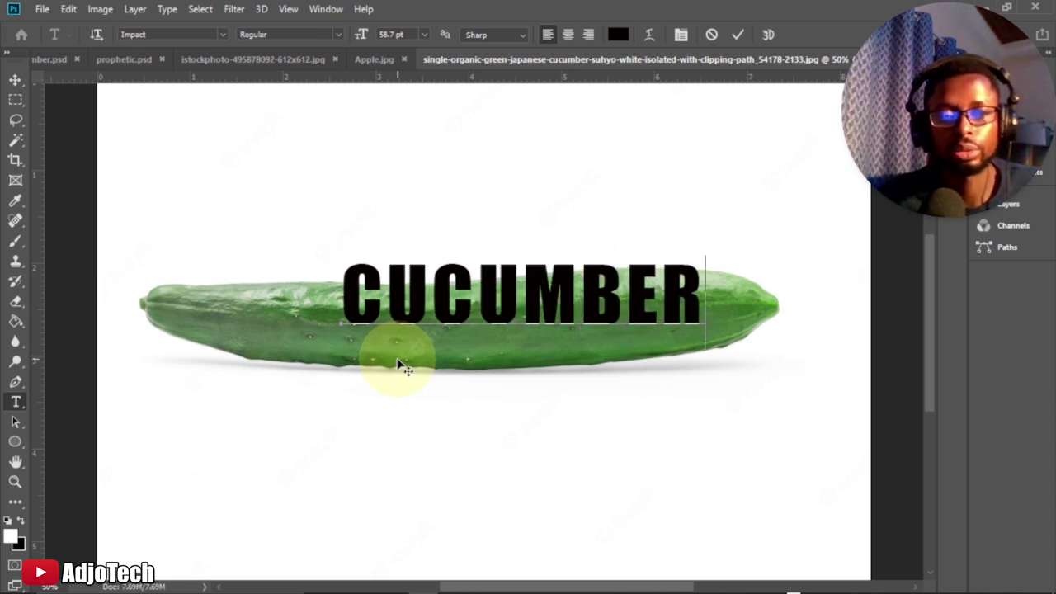
Move the CUCUMBER text onto the cucumber and scale it to 113.65%, centred on its middle
click(14, 82)
drag(379, 299, 299, 327)
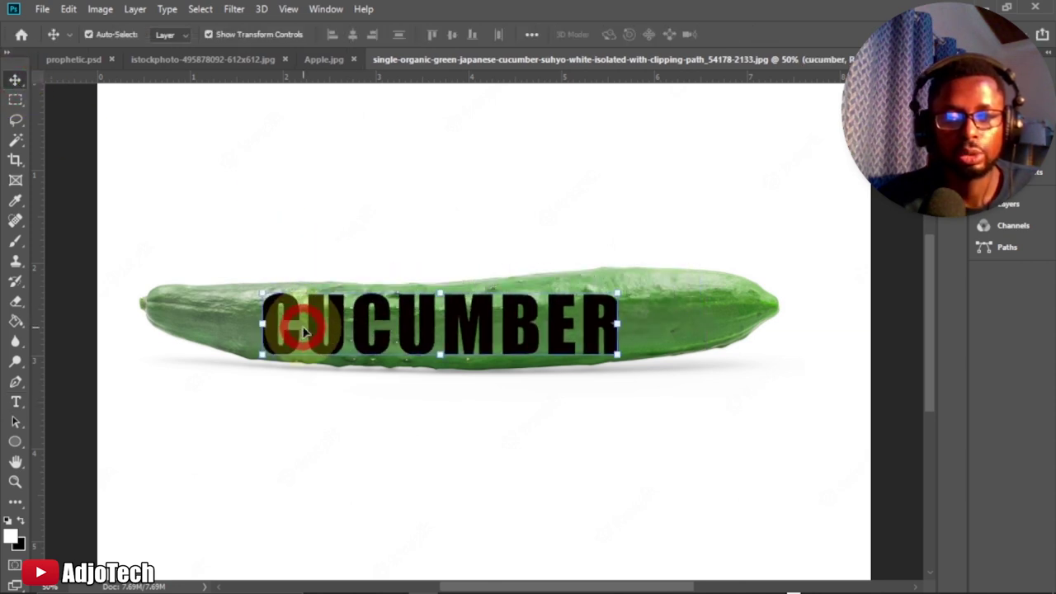
drag(636, 283, 667, 272)
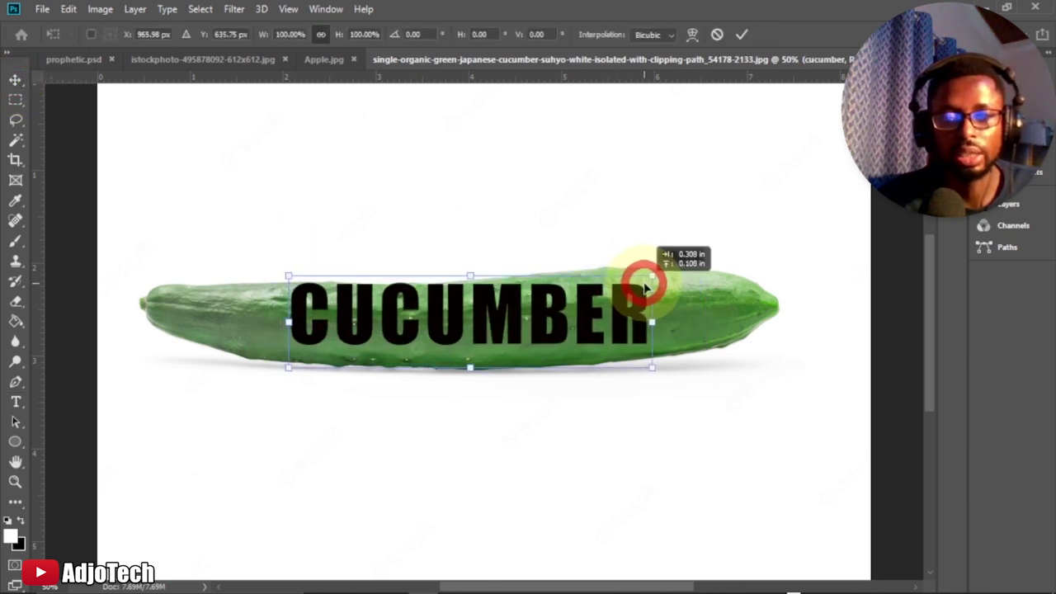
drag(286, 371, 236, 382)
drag(405, 342, 415, 357)
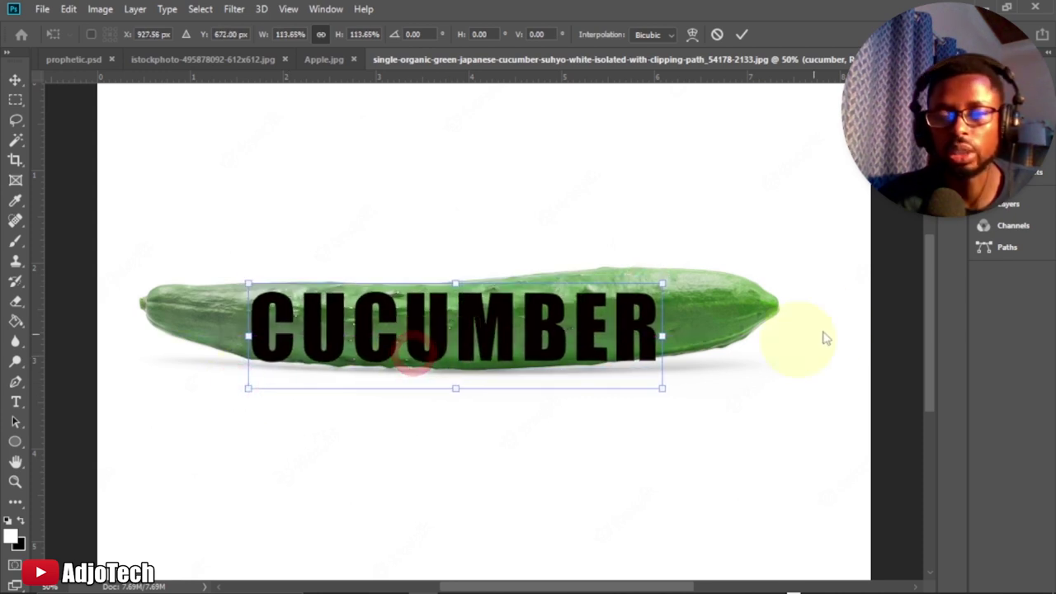
Commit the scaled text and convert the CUCUMBER text layer to a Smart Object
click(1012, 213)
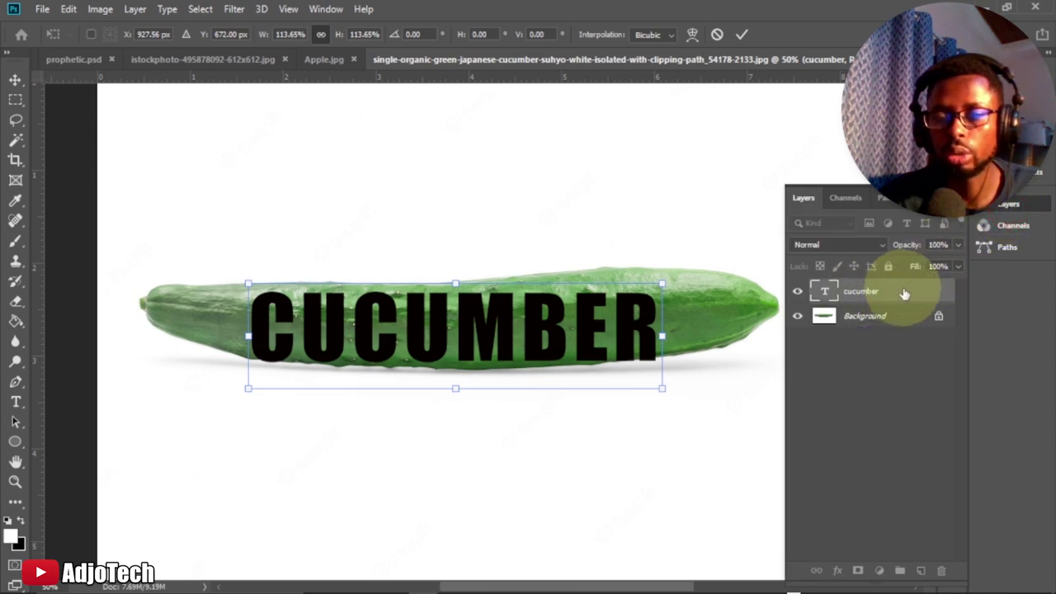
click(899, 295)
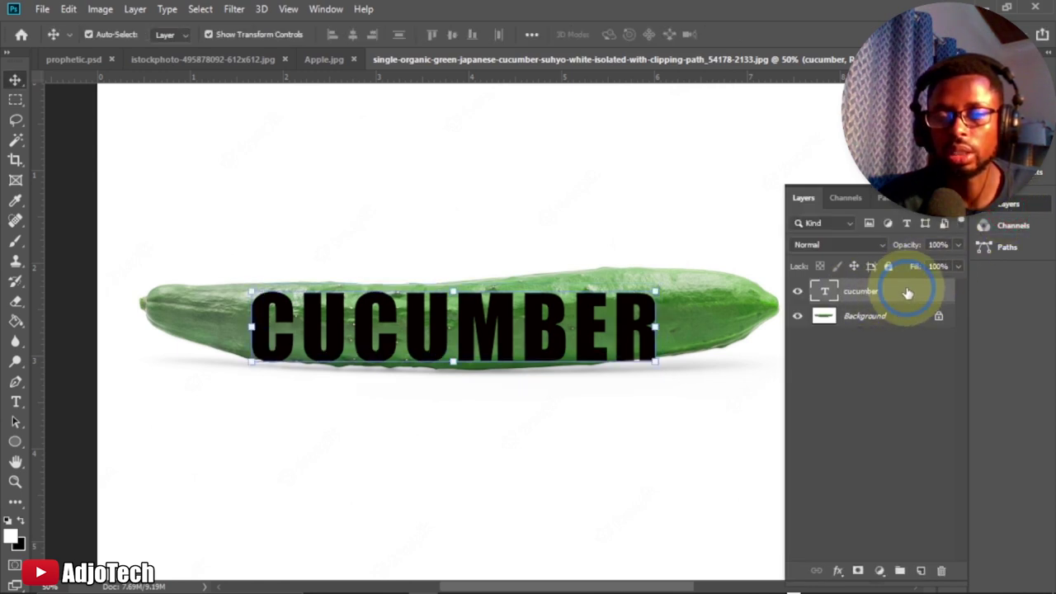
right_click(907, 293)
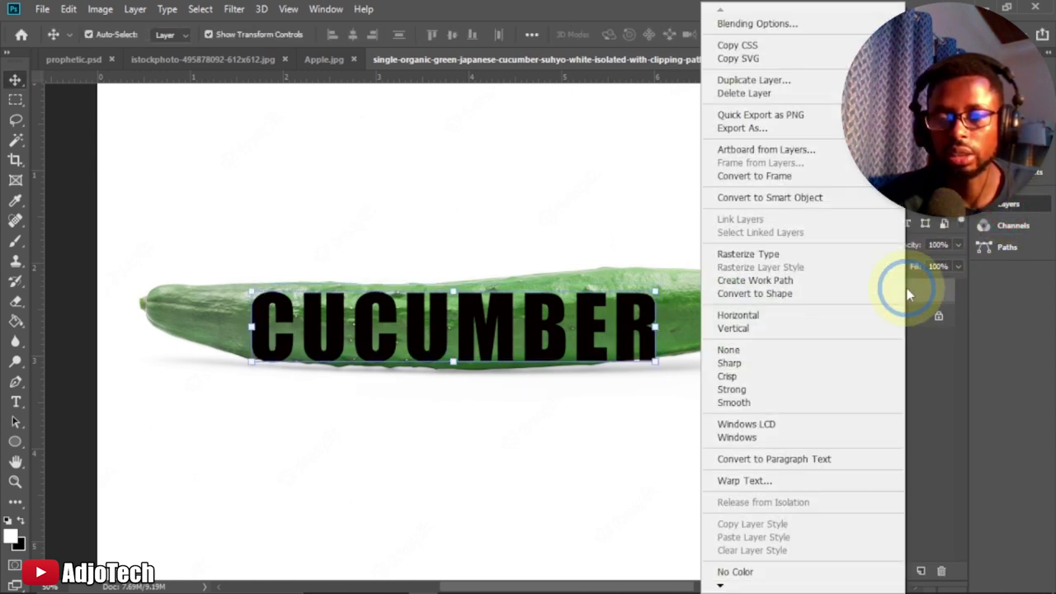
click(754, 199)
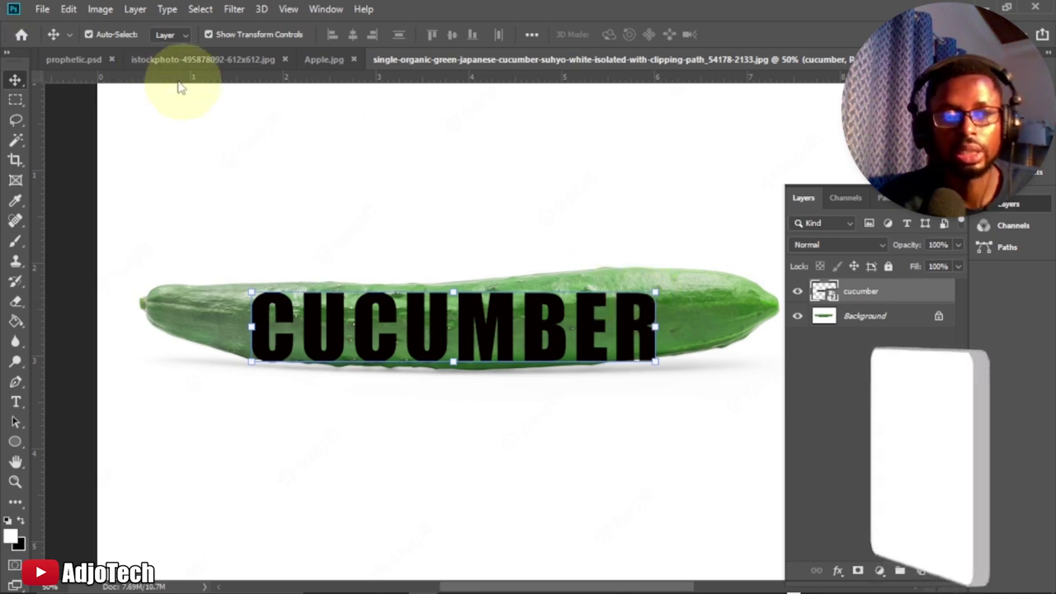
click(70, 11)
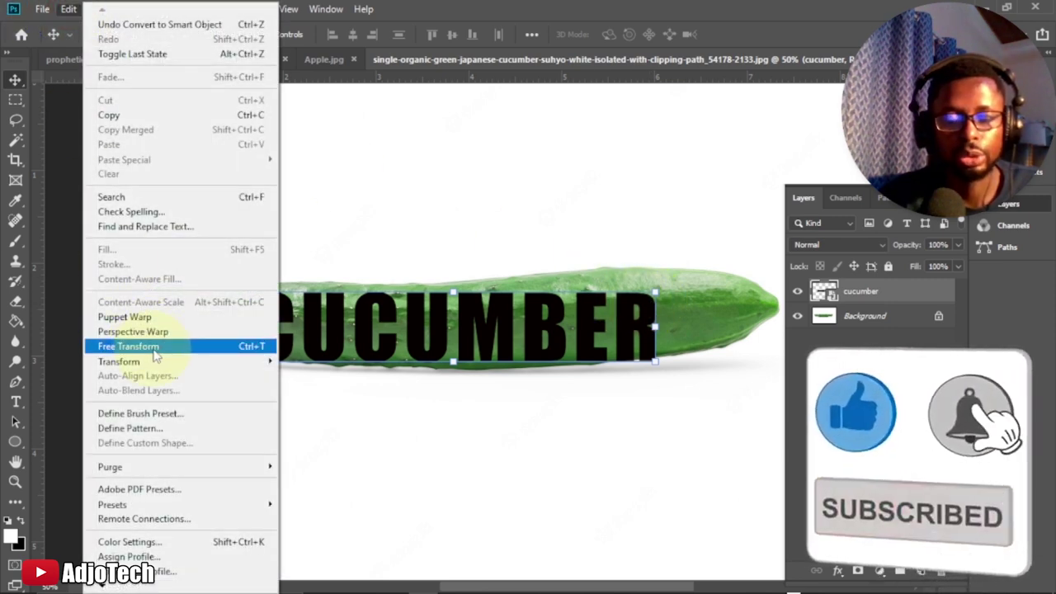
Try a Warp on the text, apply it unchanged, and adjust the zoom on the lettering
click(154, 349)
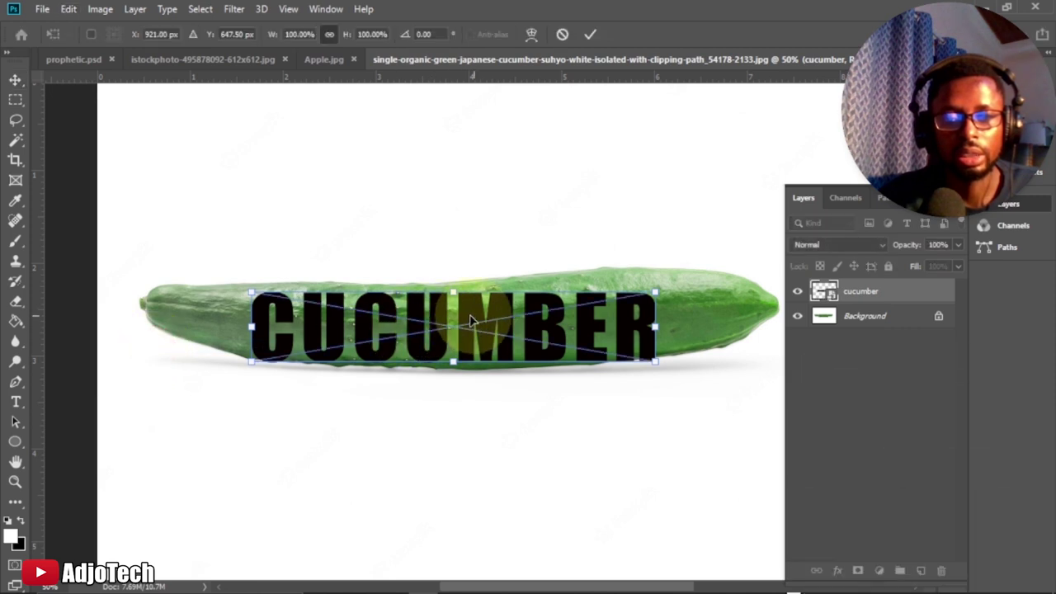
right_click(403, 301)
click(452, 412)
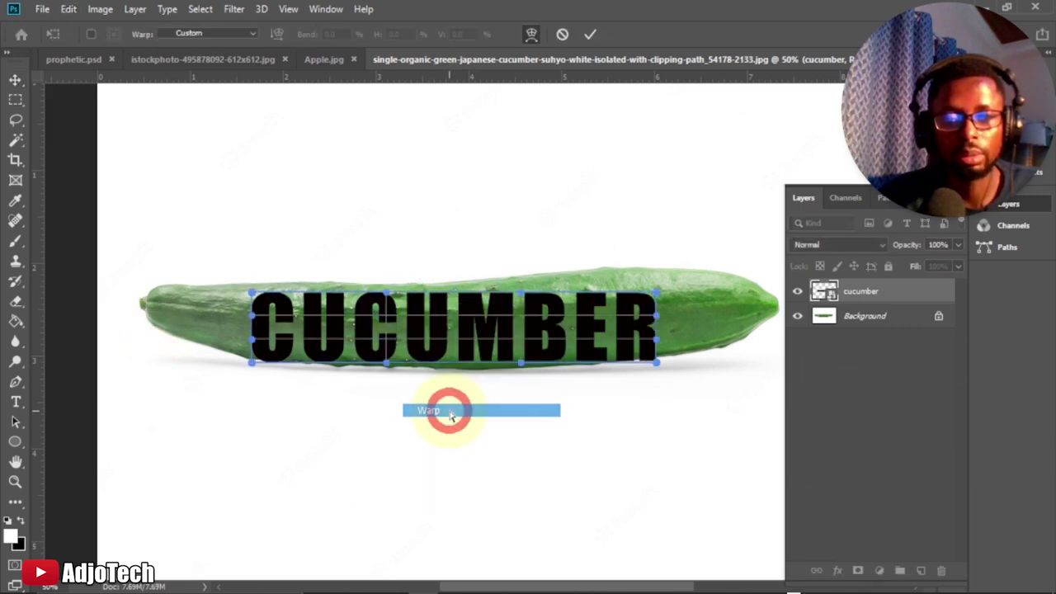
click(15, 482)
click(342, 385)
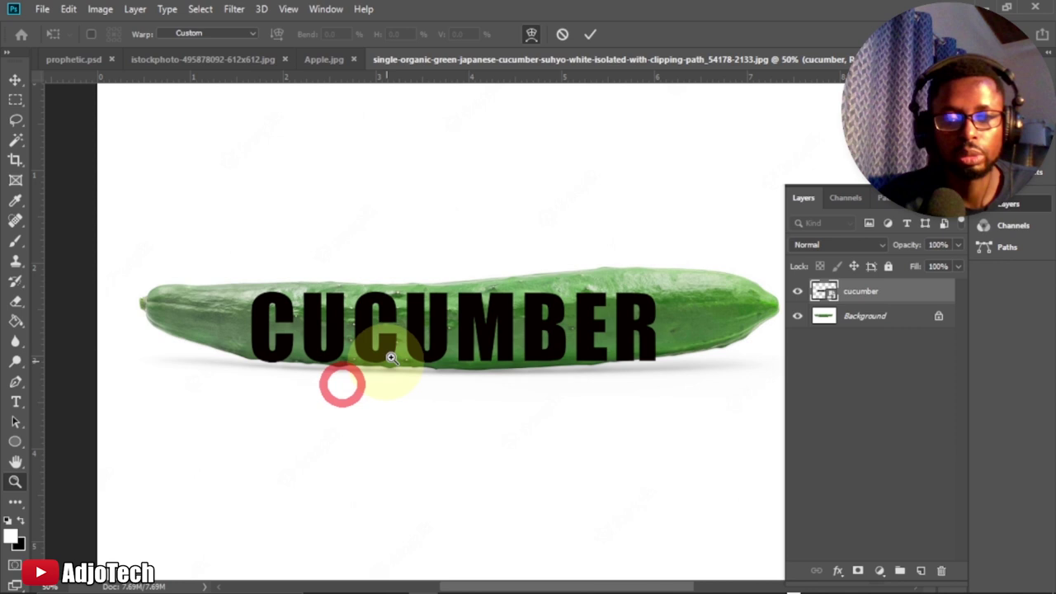
click(493, 349)
click(490, 347)
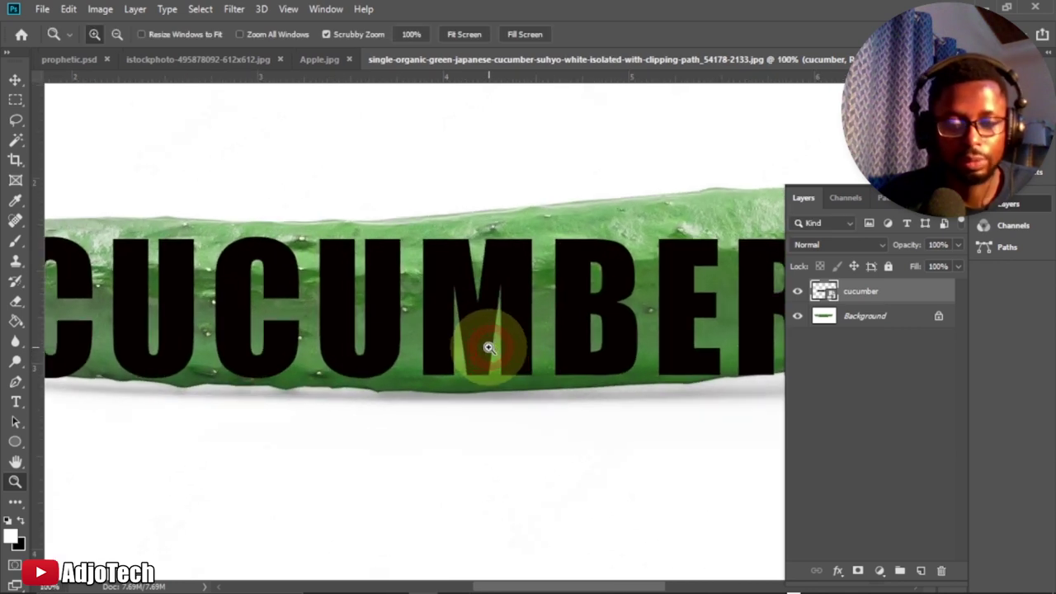
alt+click(488, 347)
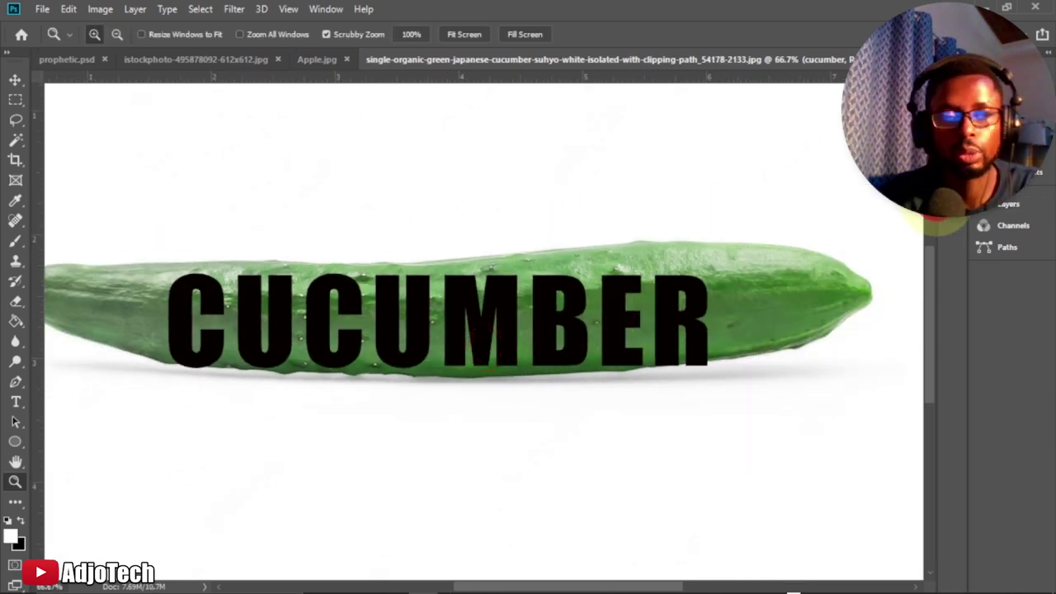
Reopen the Warp grid on CUCUMBER and raise its top edge to follow the curve
click(72, 10)
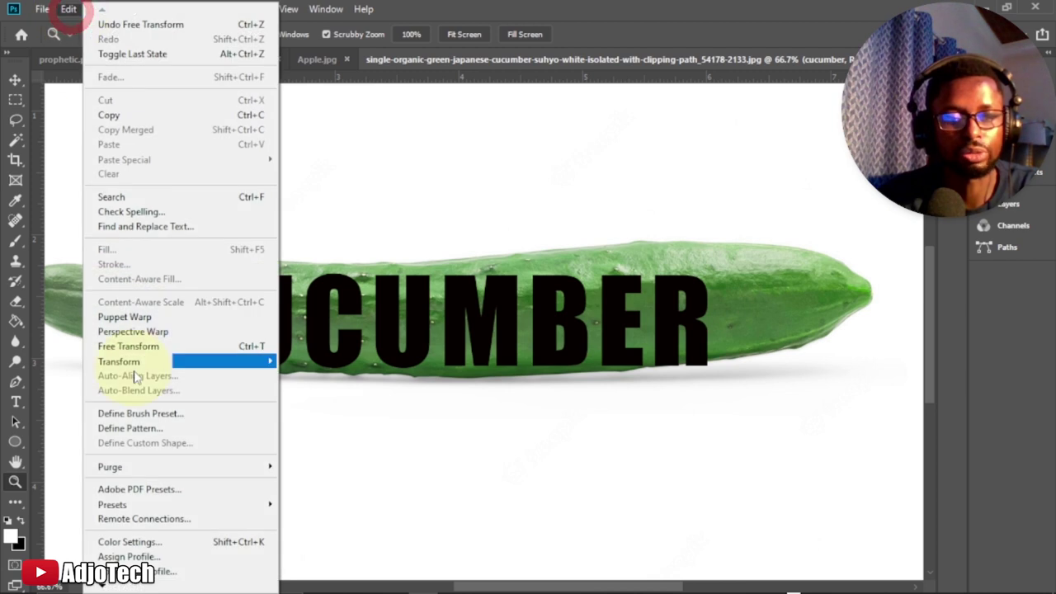
click(146, 347)
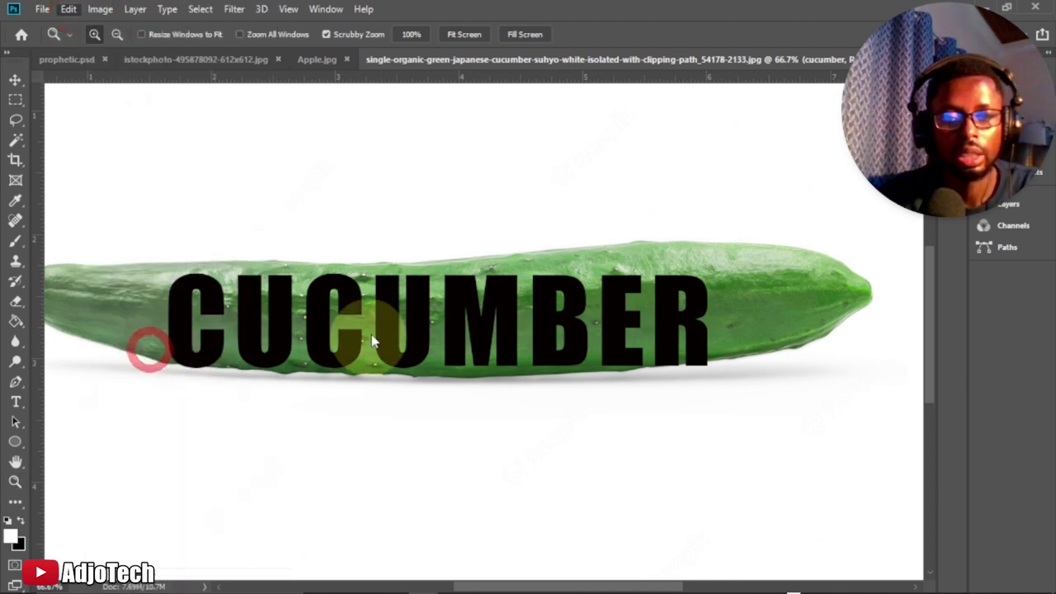
right_click(410, 314)
click(437, 417)
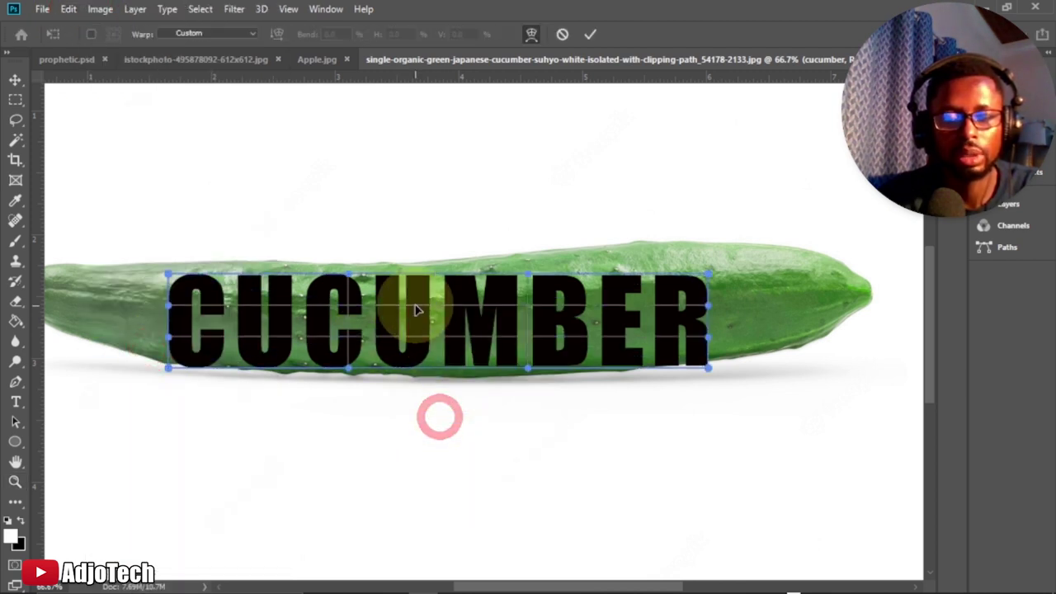
drag(348, 277, 348, 262)
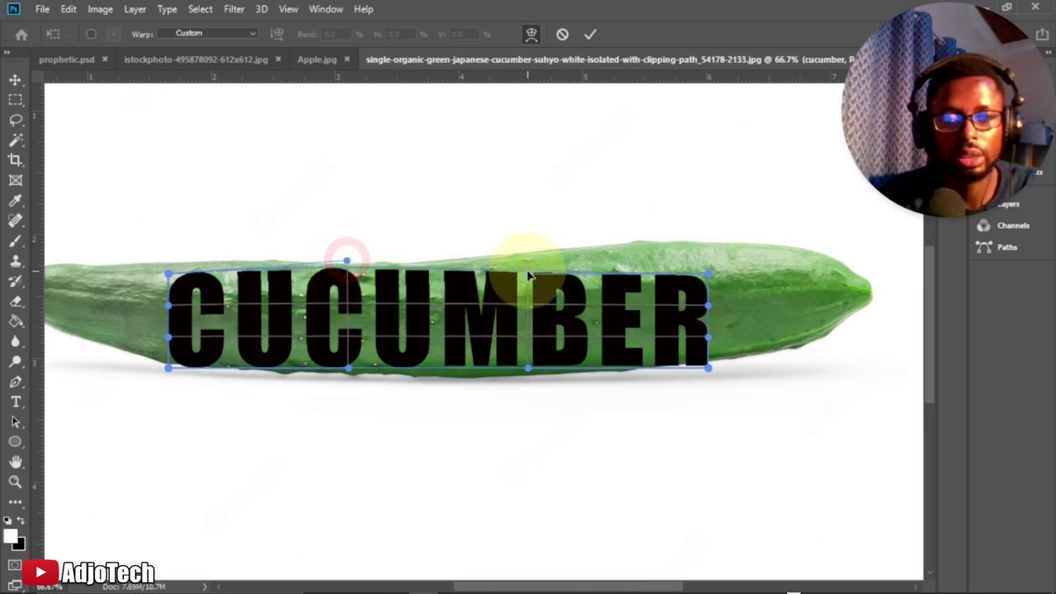
drag(529, 275, 532, 254)
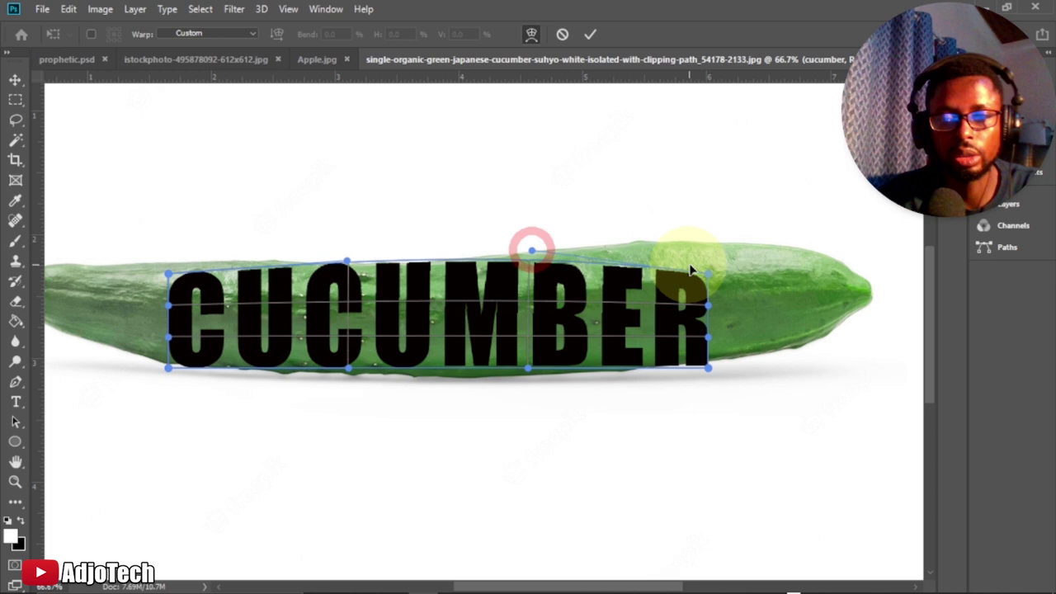
drag(708, 272, 708, 240)
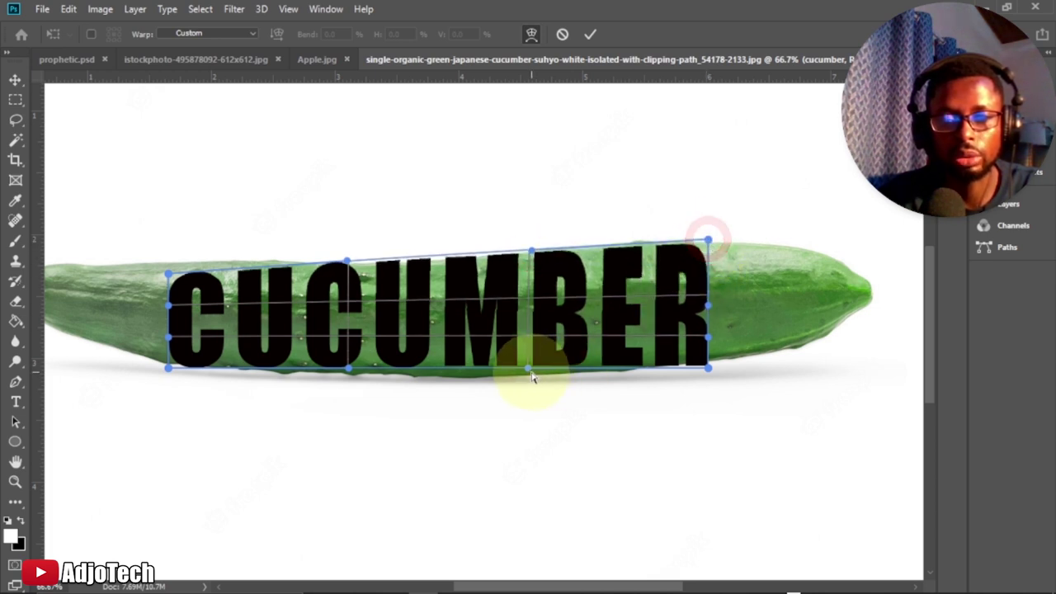
Bulge the warp's bottom edge downward and lift its top-left corner
drag(528, 371, 522, 386)
drag(700, 365, 707, 361)
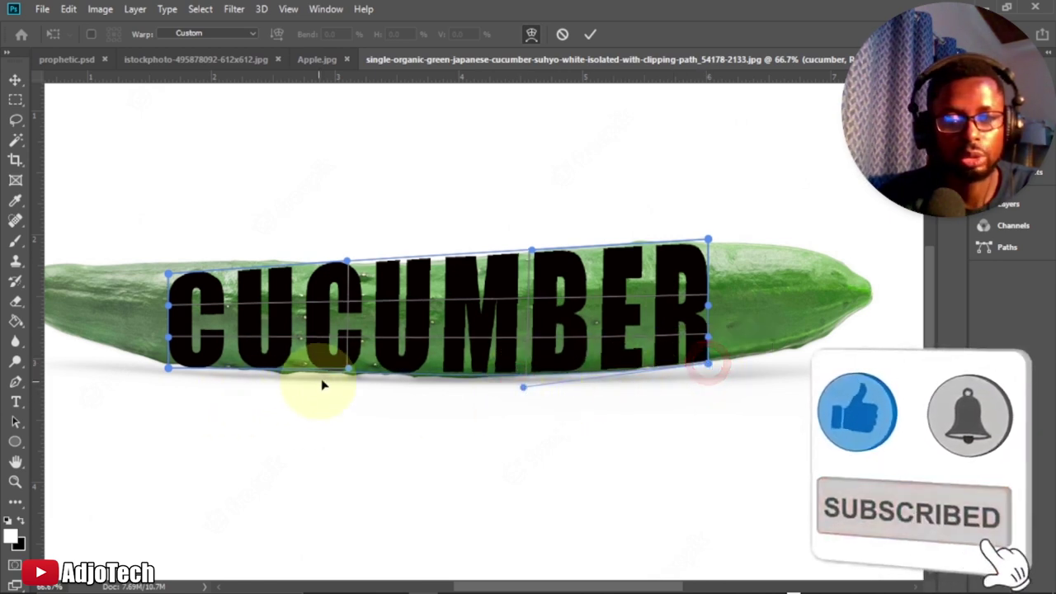
drag(351, 372, 350, 371)
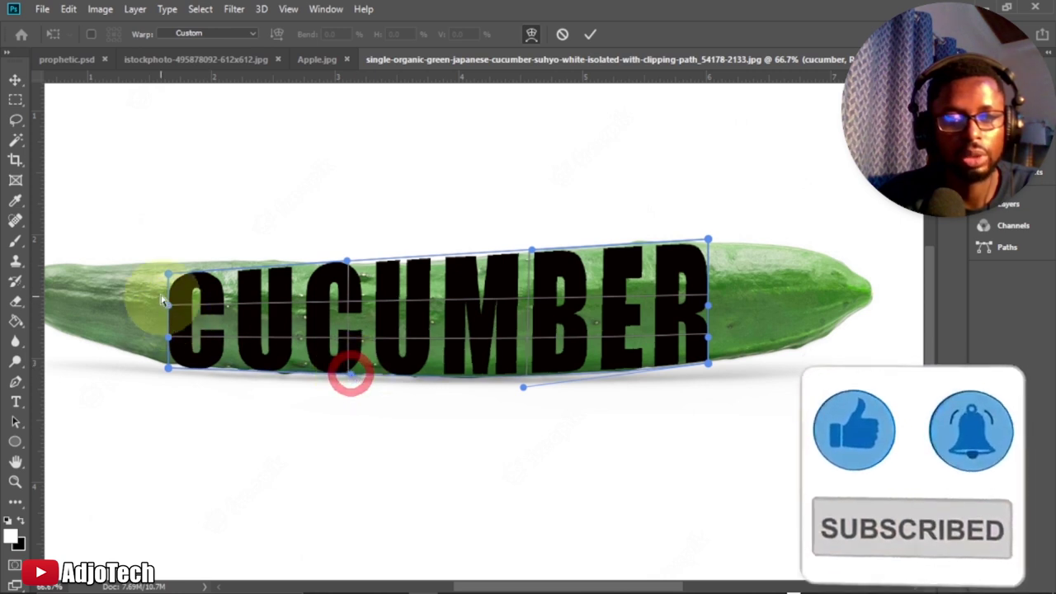
drag(168, 273, 170, 259)
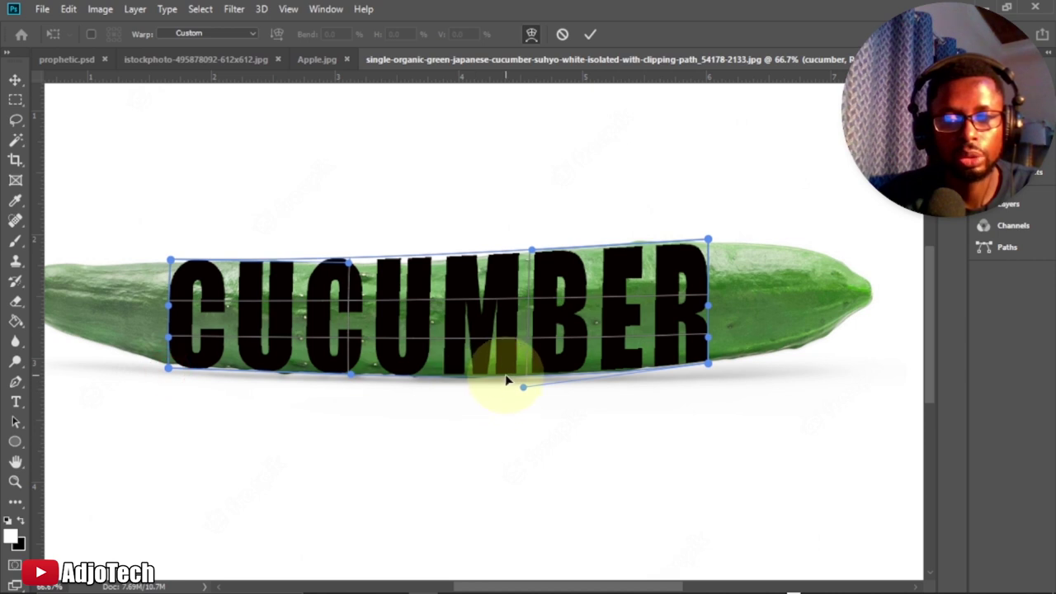
drag(507, 380, 509, 382)
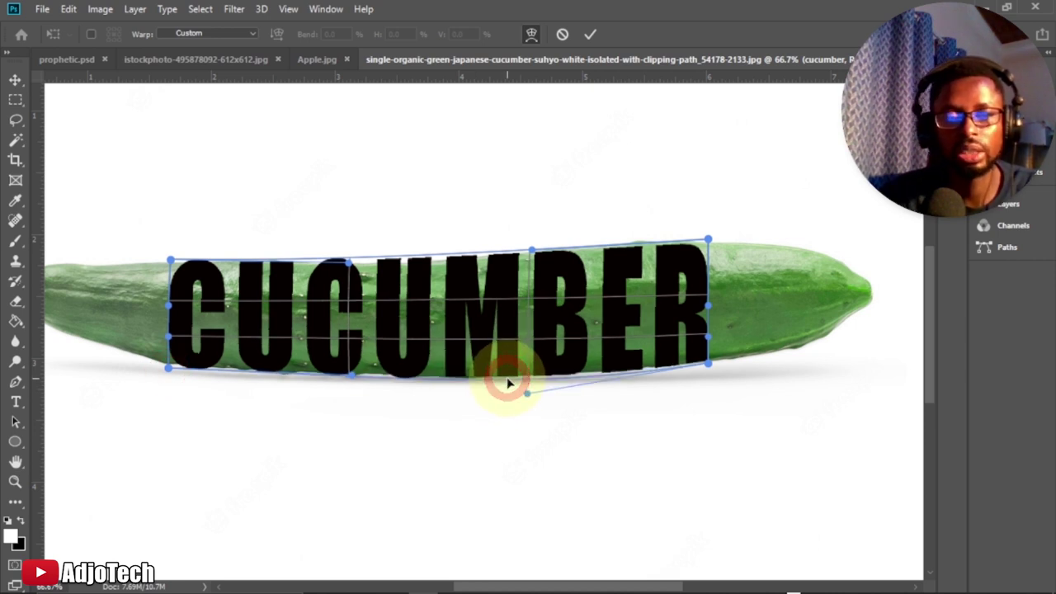
Commit the warp, mask the cucumber photo to the letter selection, and hide the text layer
click(590, 36)
key(z)
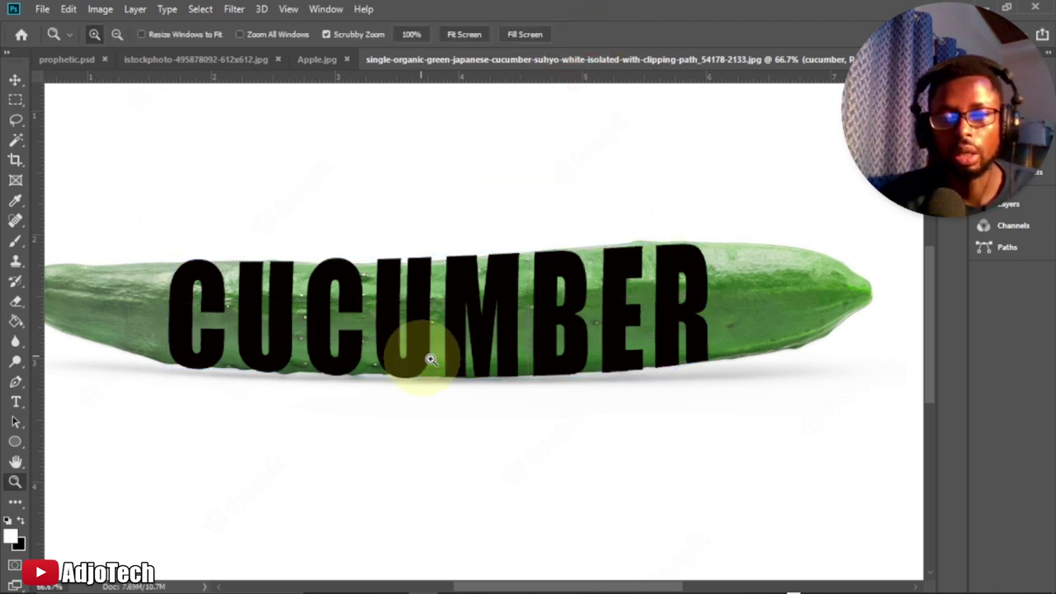
click(1014, 206)
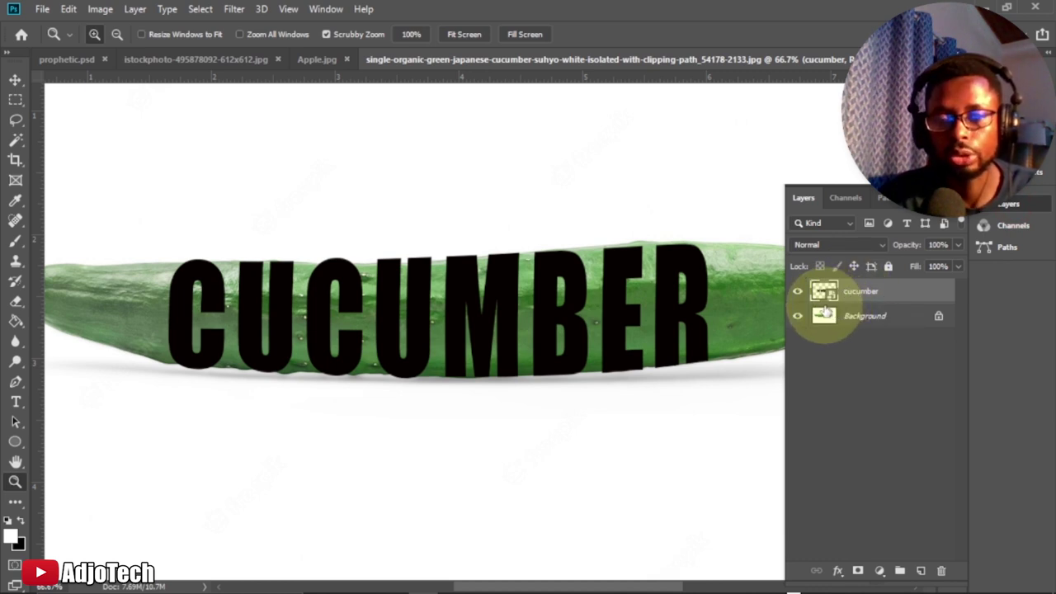
key(ctrl)
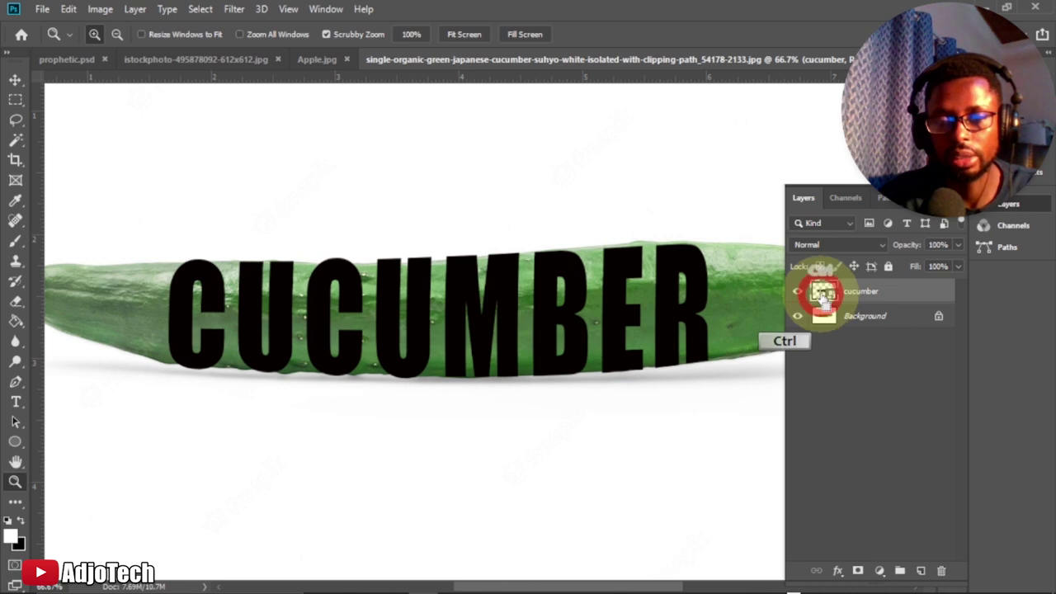
ctrl+click(825, 299)
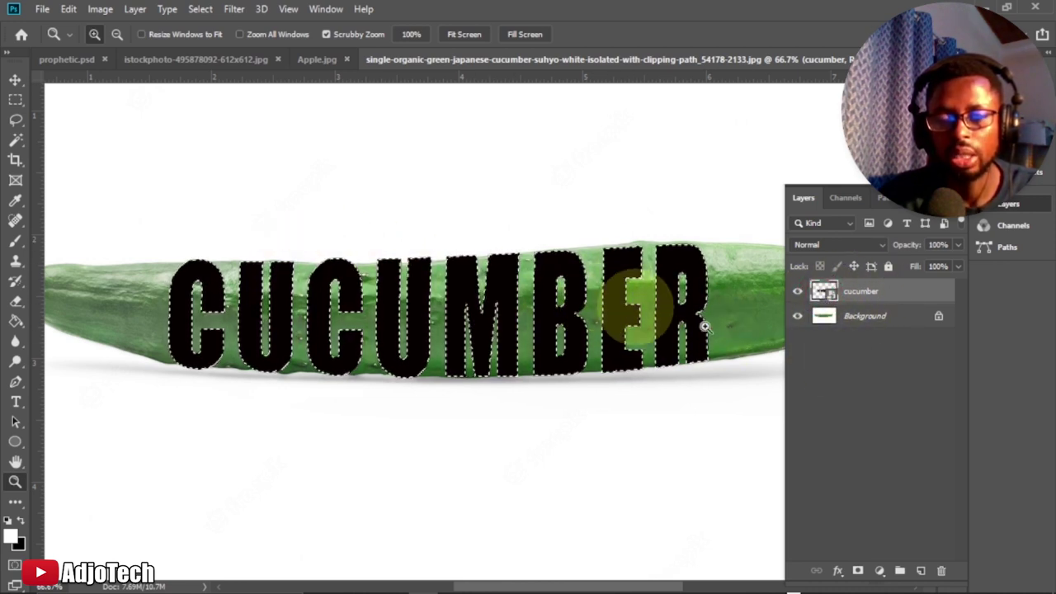
click(870, 320)
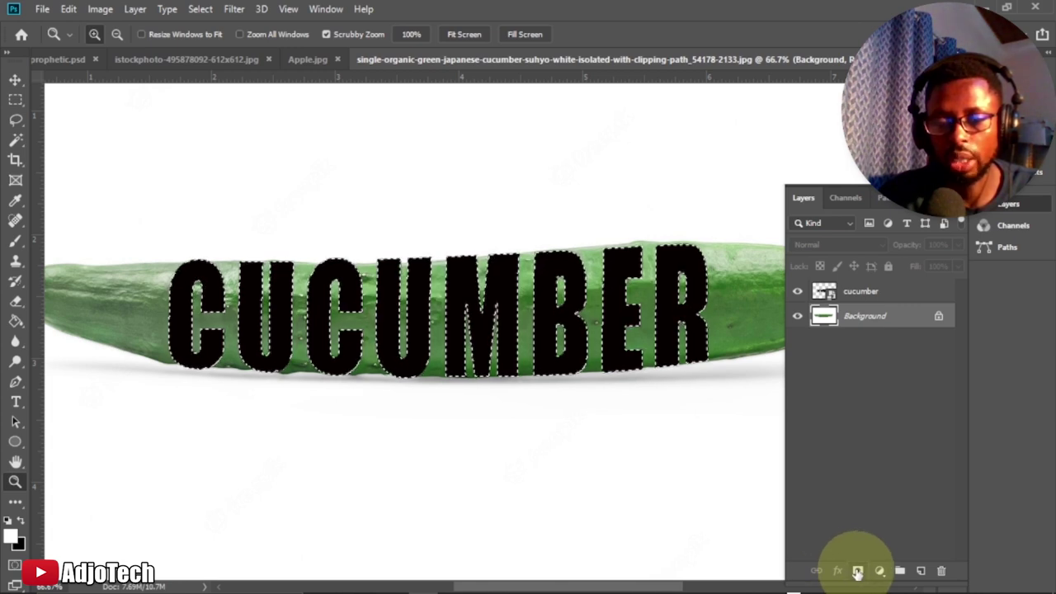
click(858, 571)
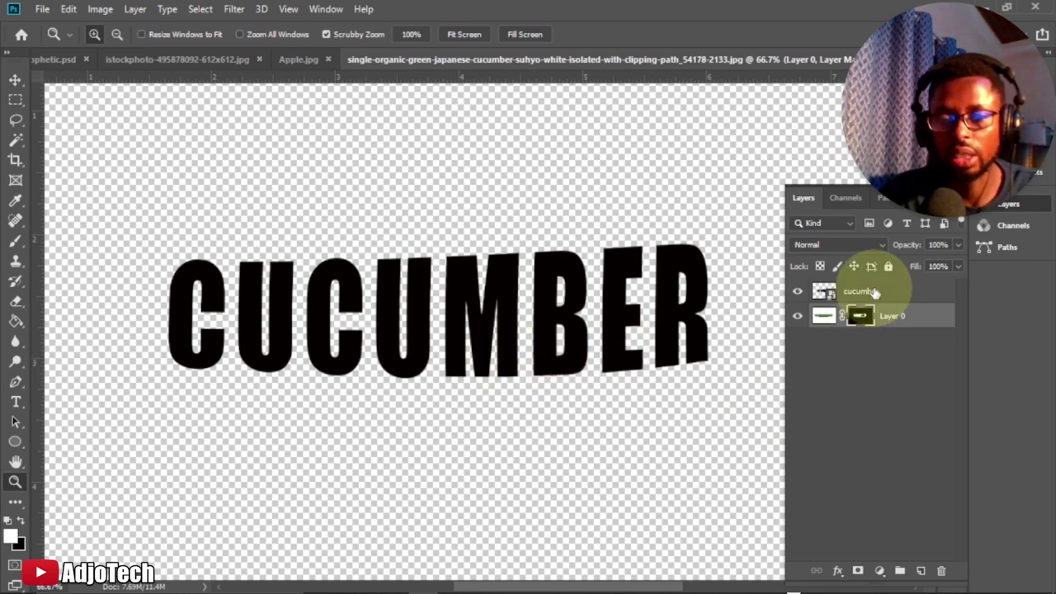
click(798, 294)
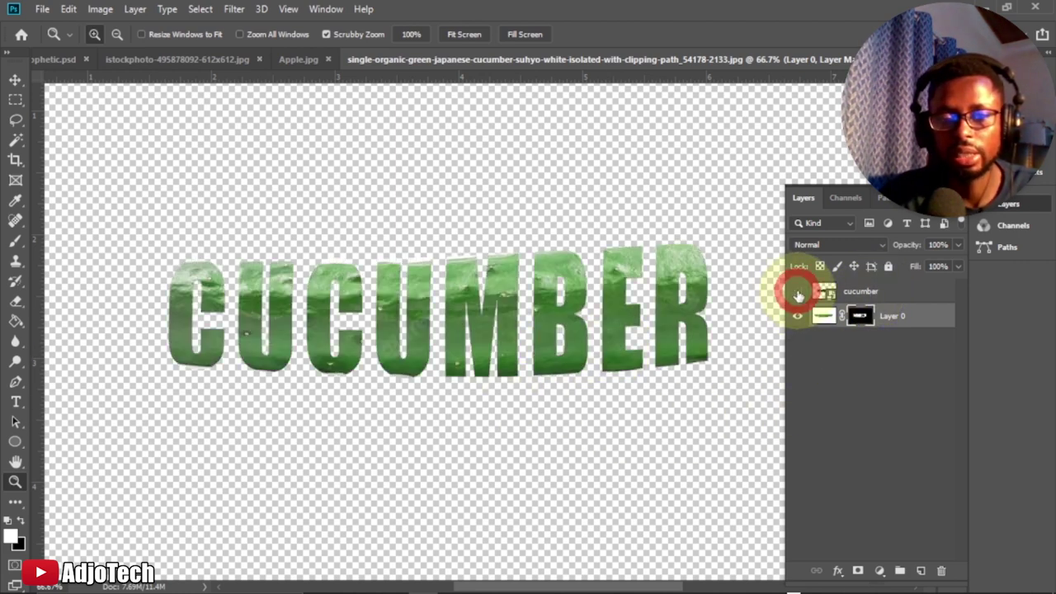
Add a new layer below the photo and a white Solid Color fill layer beneath the letters
click(921, 571)
drag(902, 319, 897, 352)
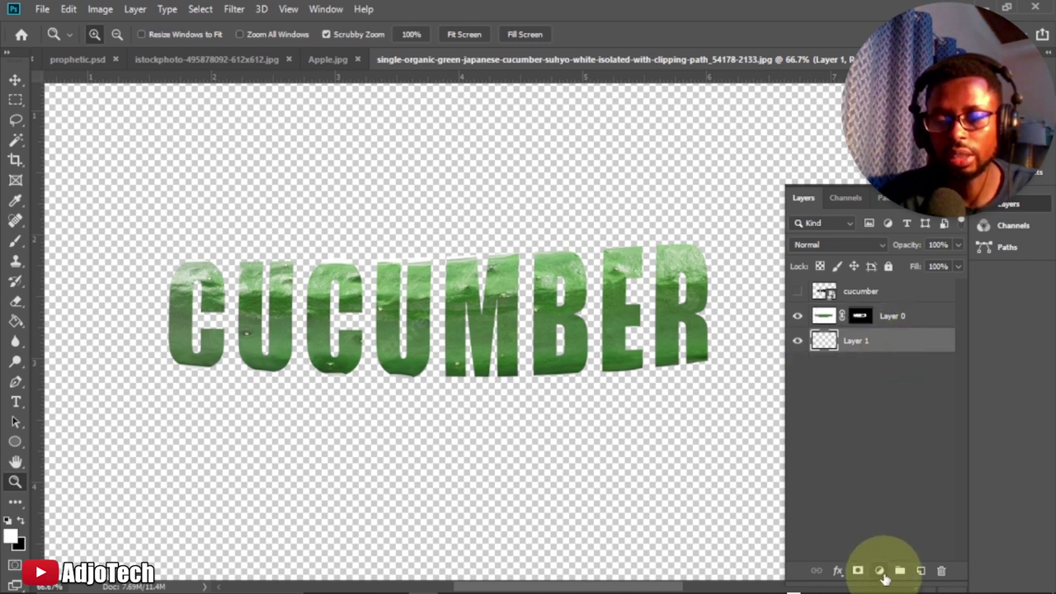
click(880, 571)
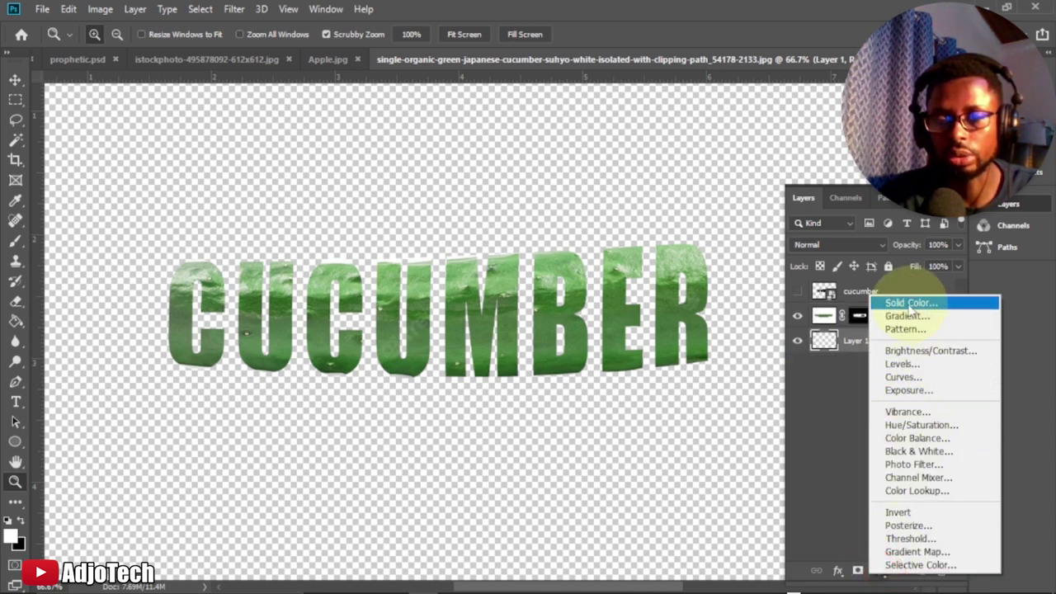
click(908, 304)
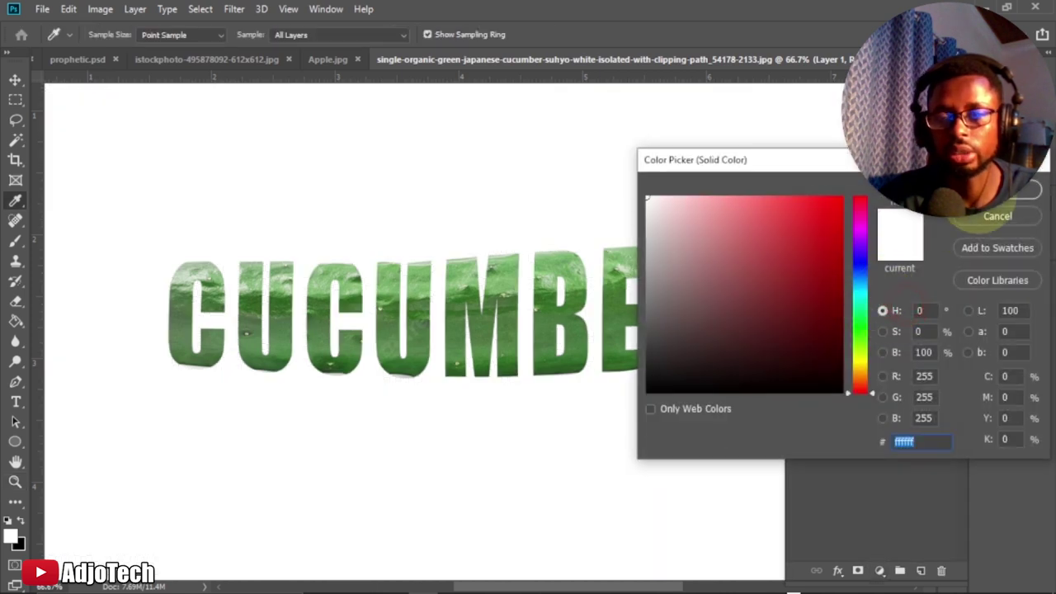
click(1027, 192)
key(z)
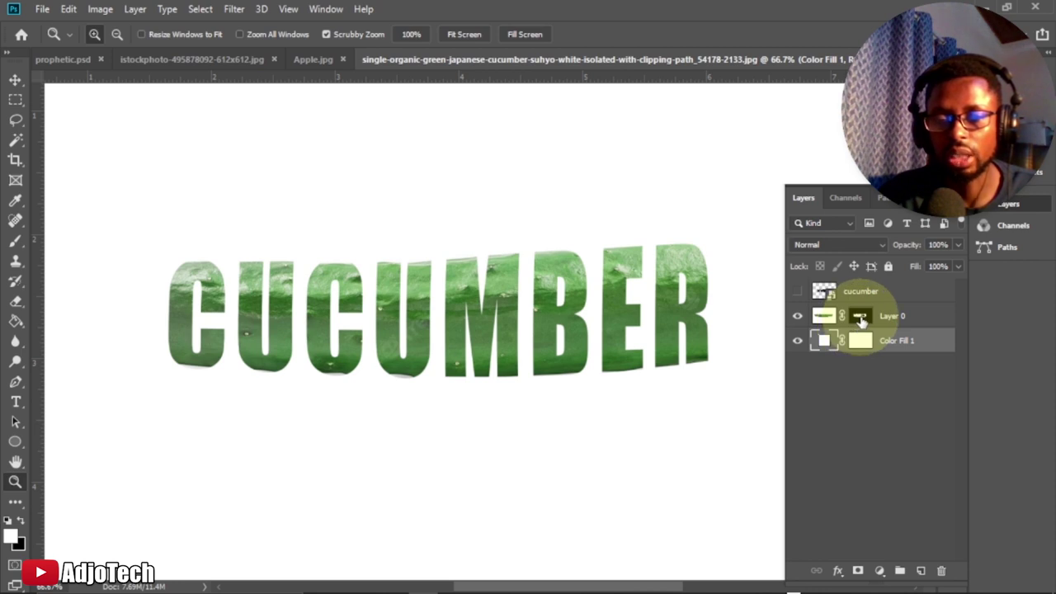
Paint the photo layer's mask with a white brush to reveal the cucumber's left end
click(857, 320)
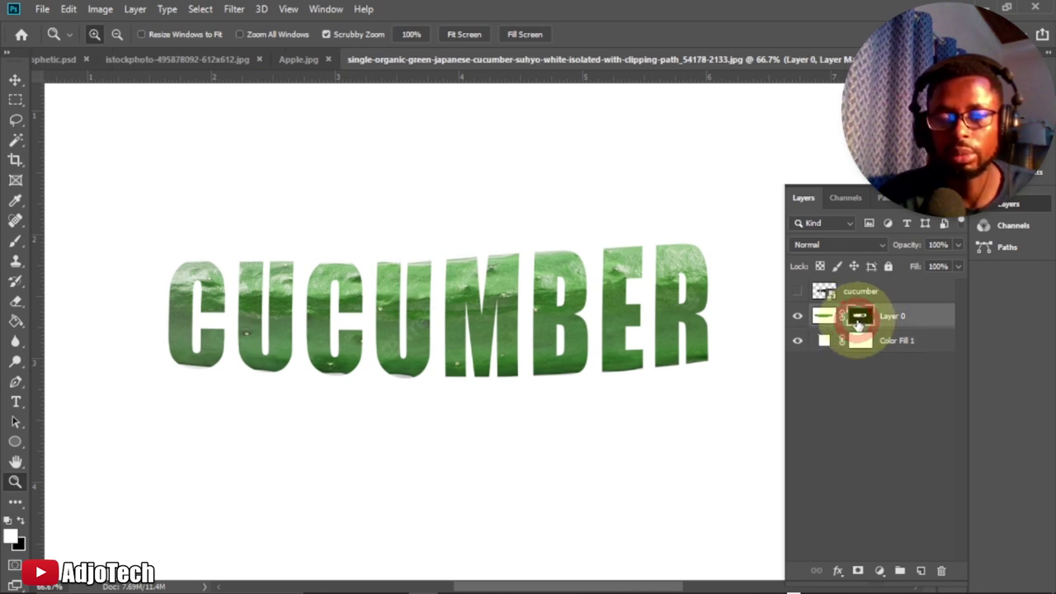
click(16, 242)
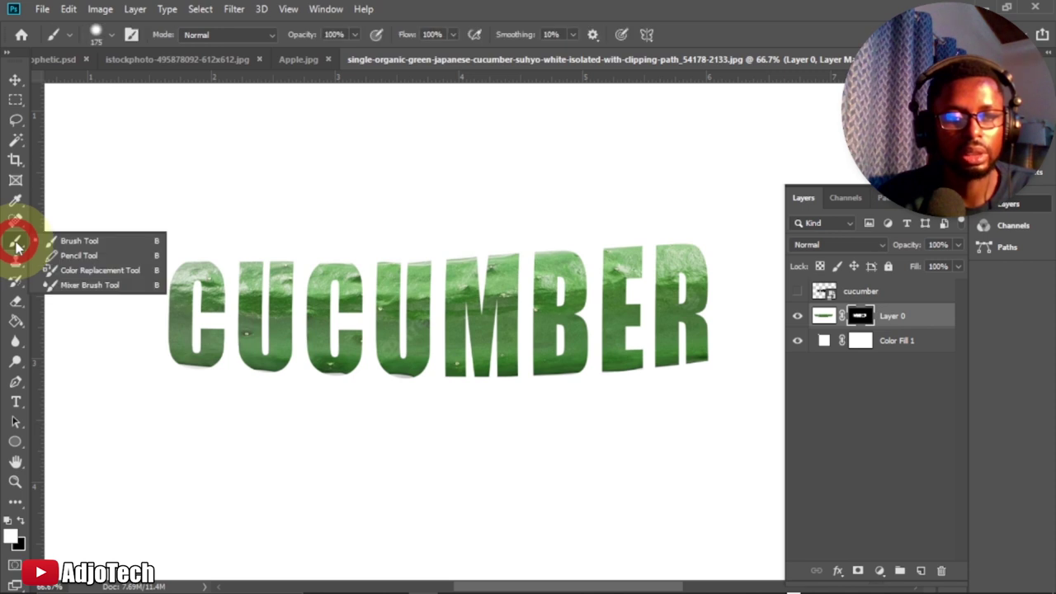
click(91, 244)
mouse_move(107, 305)
mouse_down()
mouse_move(101, 318)
mouse_move(94, 272)
mouse_move(95, 306)
mouse_move(82, 306)
mouse_move(111, 329)
mouse_up()
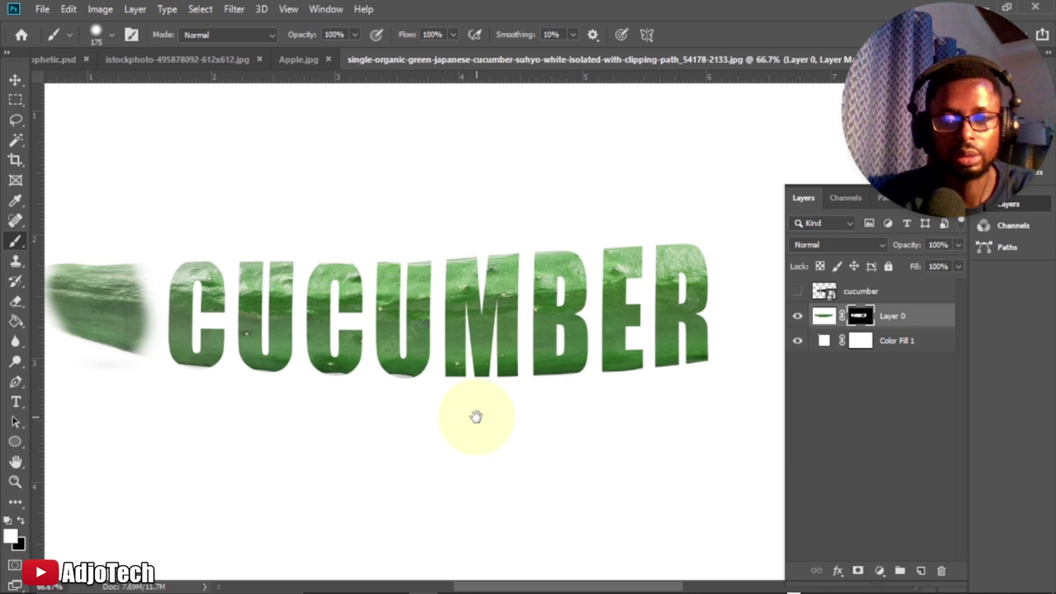
drag(476, 416, 603, 426)
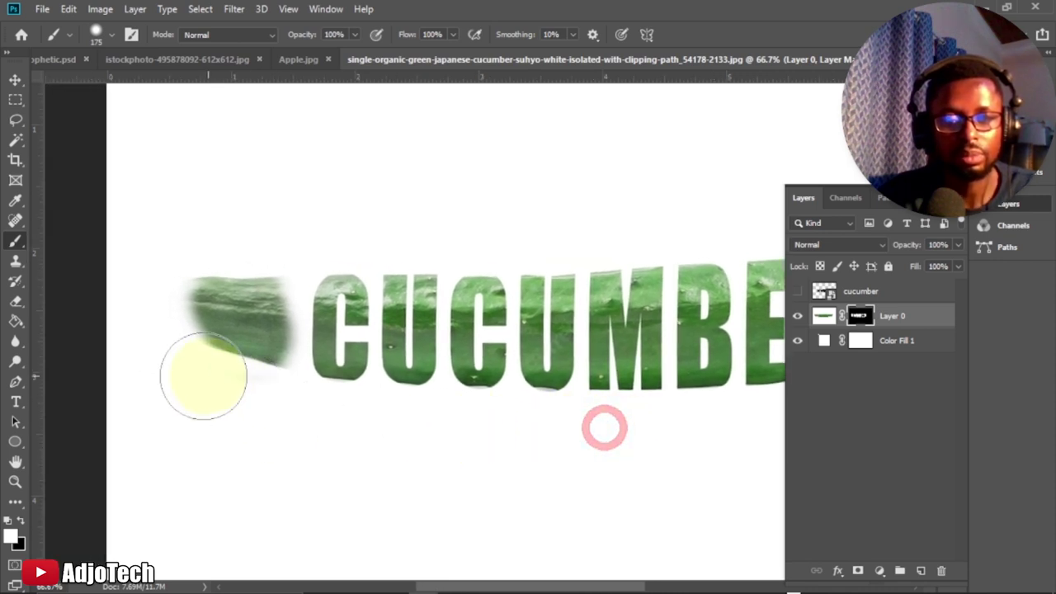
click(159, 258)
mouse_move(159, 258)
mouse_down()
mouse_move(145, 335)
mouse_move(238, 306)
mouse_move(292, 259)
mouse_move(274, 408)
mouse_move(271, 395)
mouse_move(286, 409)
mouse_move(270, 410)
mouse_move(287, 386)
mouse_move(156, 355)
mouse_up()
Reveal the cucumber's right end beyond the R and recentre the view on the lettering
drag(528, 398, 350, 400)
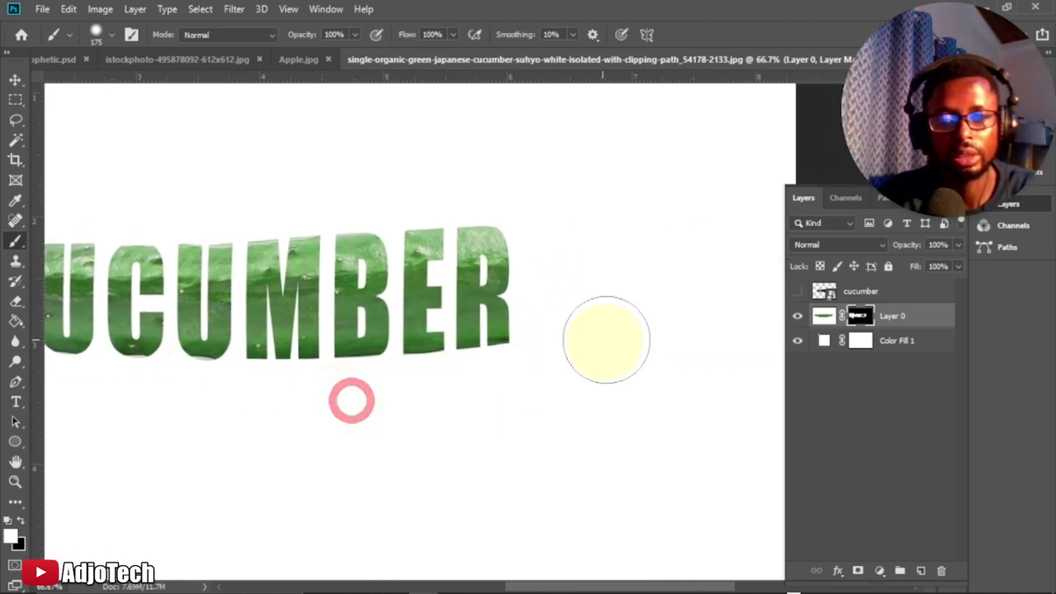
mouse_move(605, 342)
mouse_down()
mouse_move(612, 261)
mouse_move(625, 241)
mouse_move(660, 272)
mouse_move(657, 315)
mouse_move(598, 244)
mouse_move(549, 231)
mouse_move(569, 270)
mouse_move(576, 359)
mouse_move(538, 351)
mouse_move(545, 240)
mouse_move(533, 226)
mouse_move(594, 268)
mouse_move(583, 309)
mouse_move(536, 359)
mouse_move(324, 405)
mouse_move(241, 408)
mouse_move(449, 385)
mouse_move(363, 388)
mouse_move(508, 390)
mouse_move(659, 333)
mouse_up()
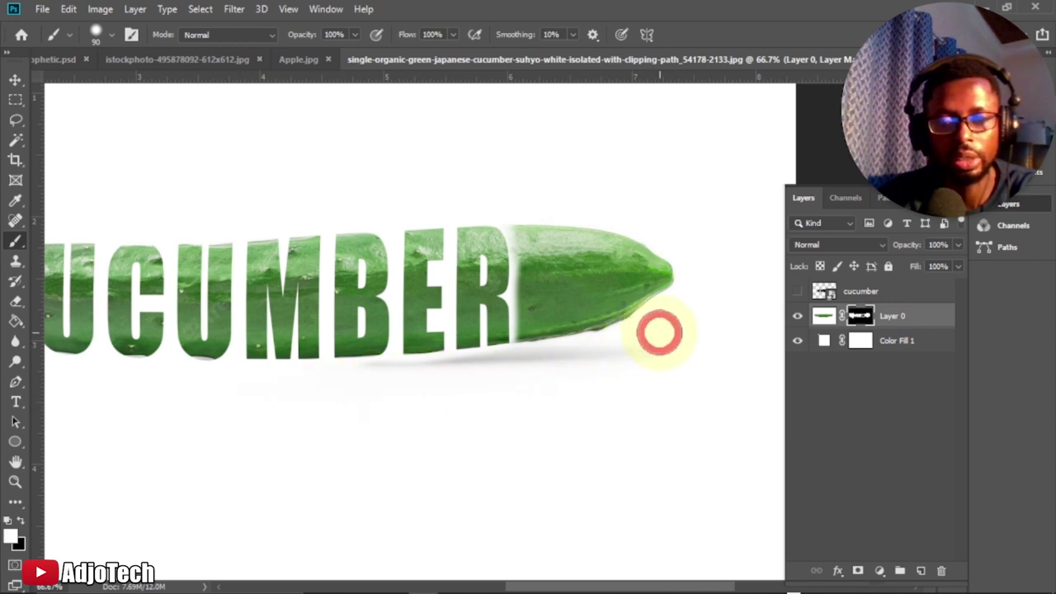
drag(561, 416, 653, 429)
drag(412, 420, 462, 416)
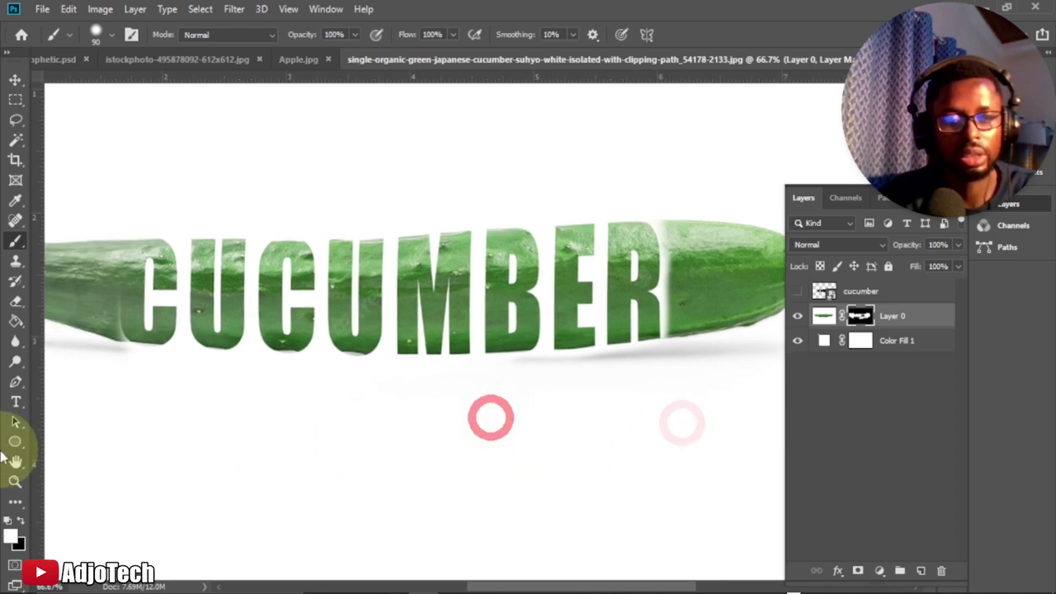
click(15, 480)
alt+click(440, 342)
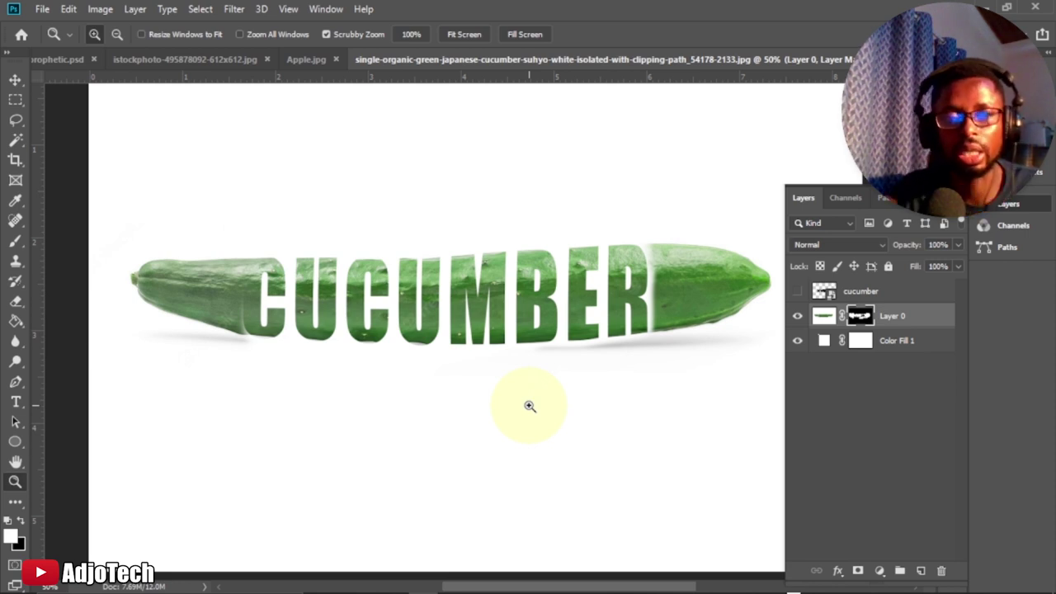
click(306, 59)
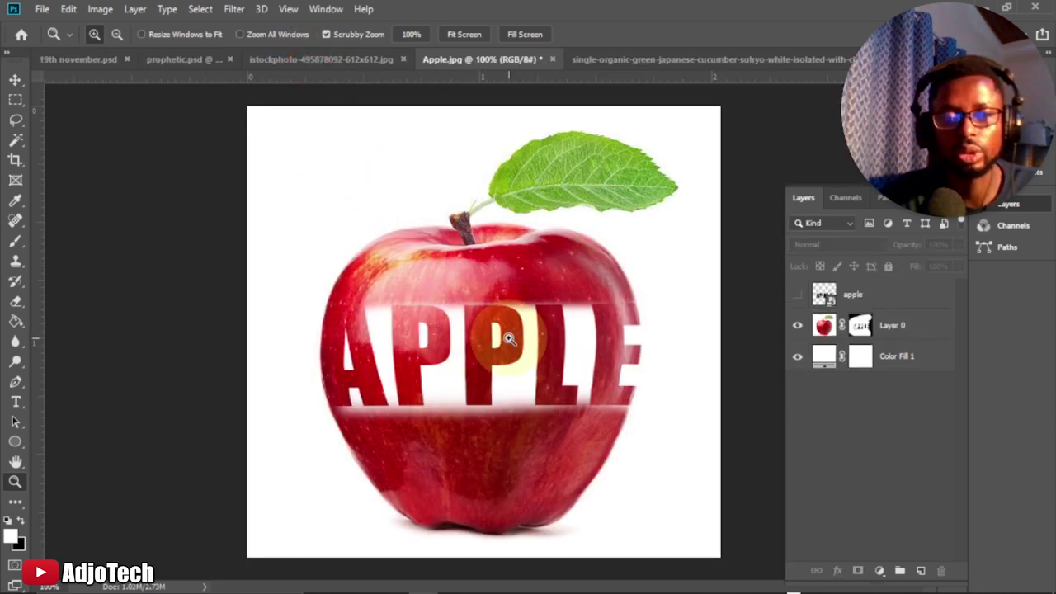
click(757, 64)
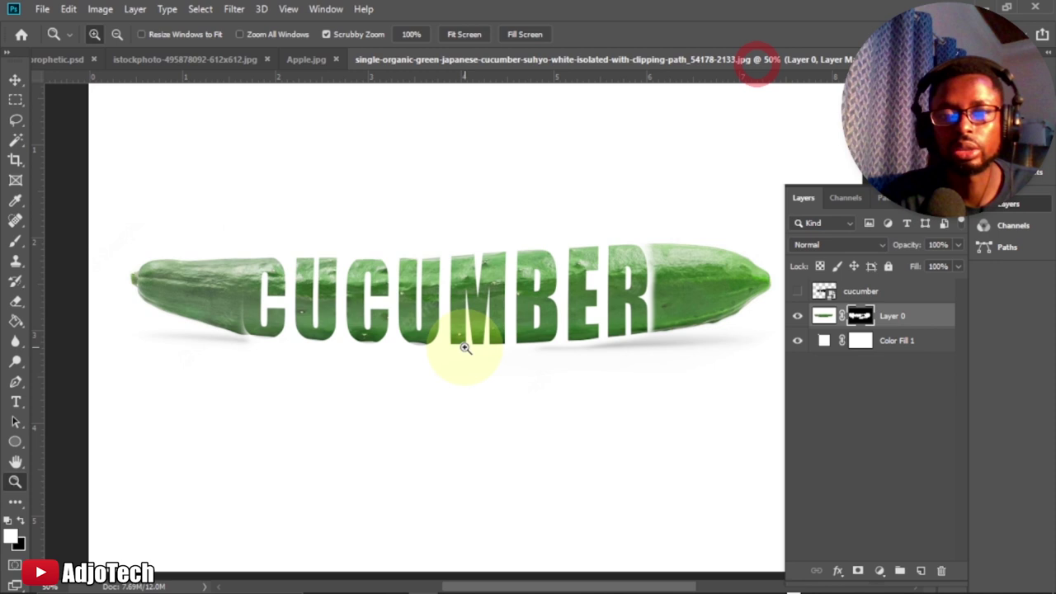